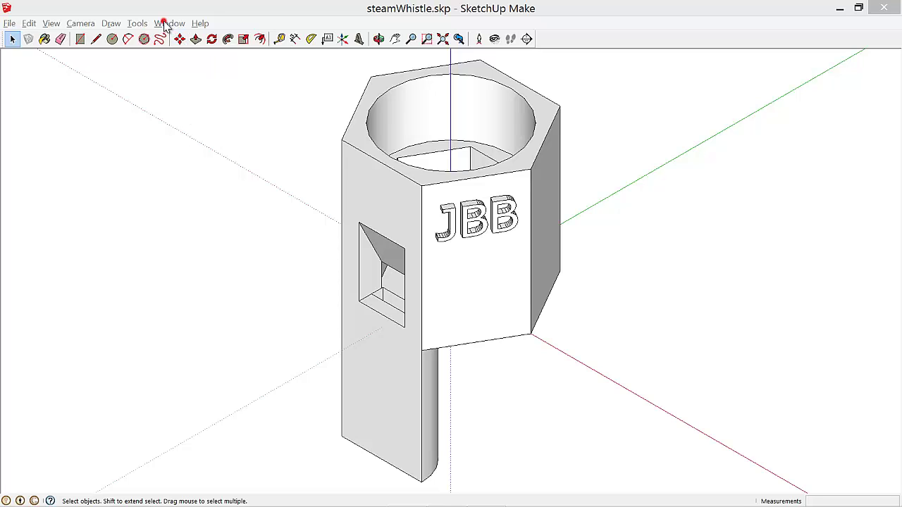
Review the model's length unit settings, checking the available options for format, unit and precision.
left_click(165, 22)
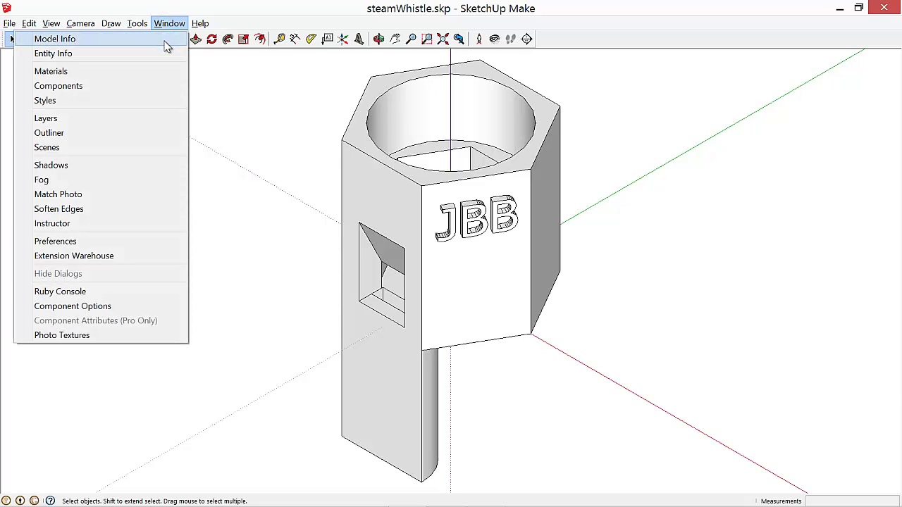
left_click(166, 44)
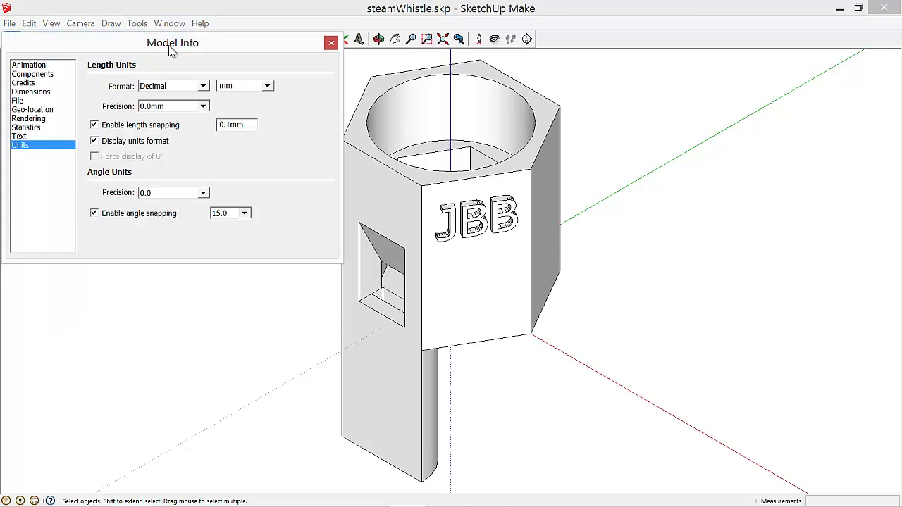
left_click(203, 87)
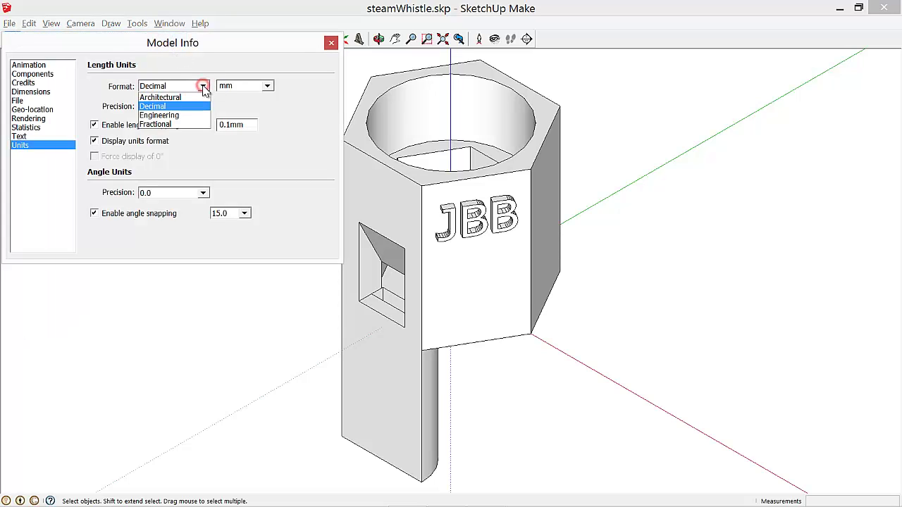
left_click(203, 87)
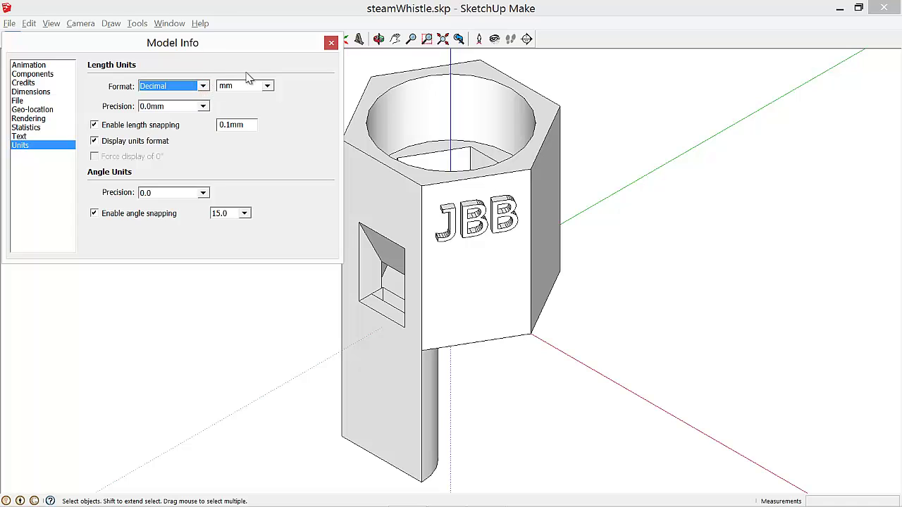
left_click(269, 86)
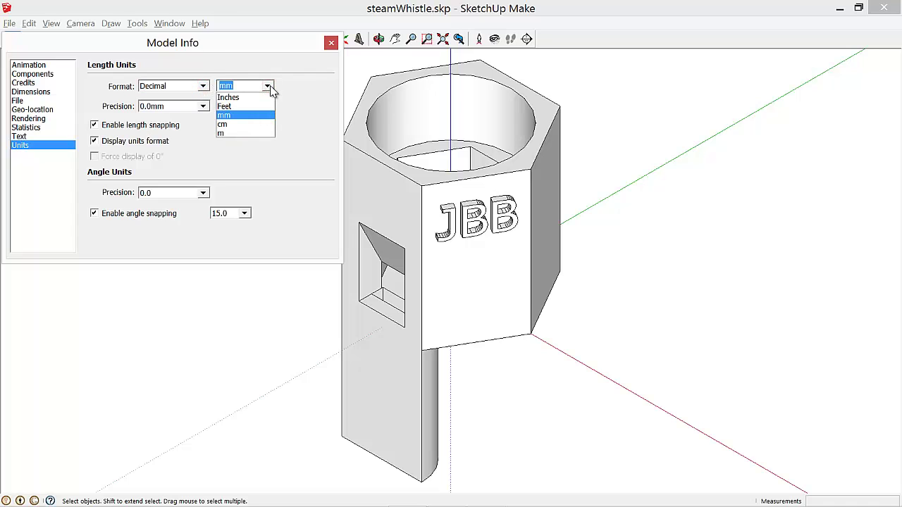
left_click(270, 87)
left_click(269, 87)
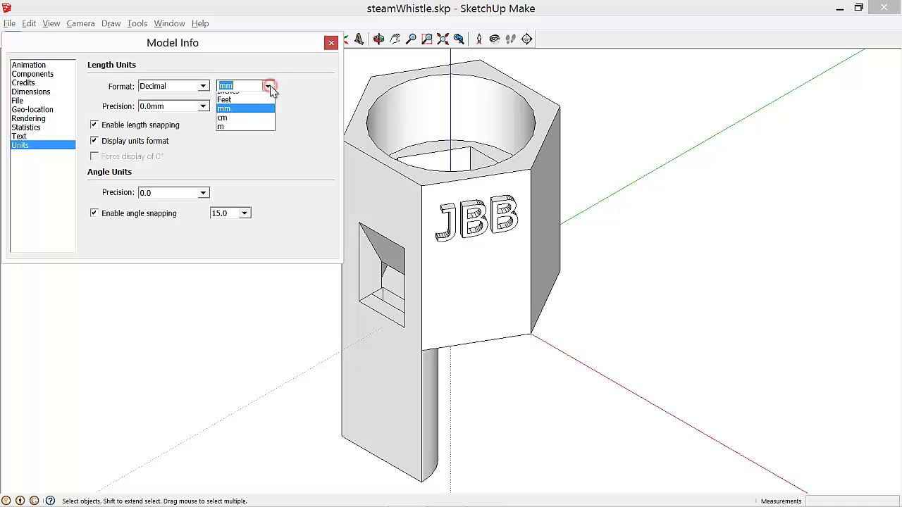
left_click(270, 87)
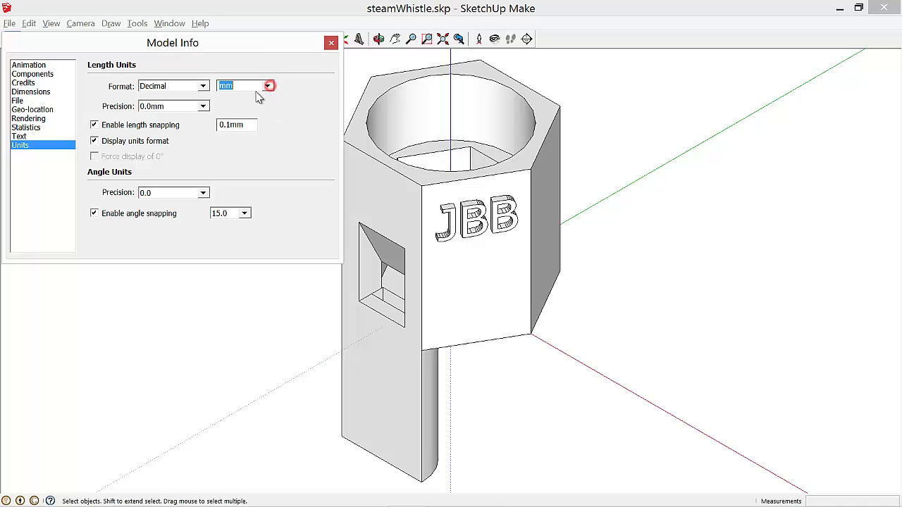
left_click(203, 107)
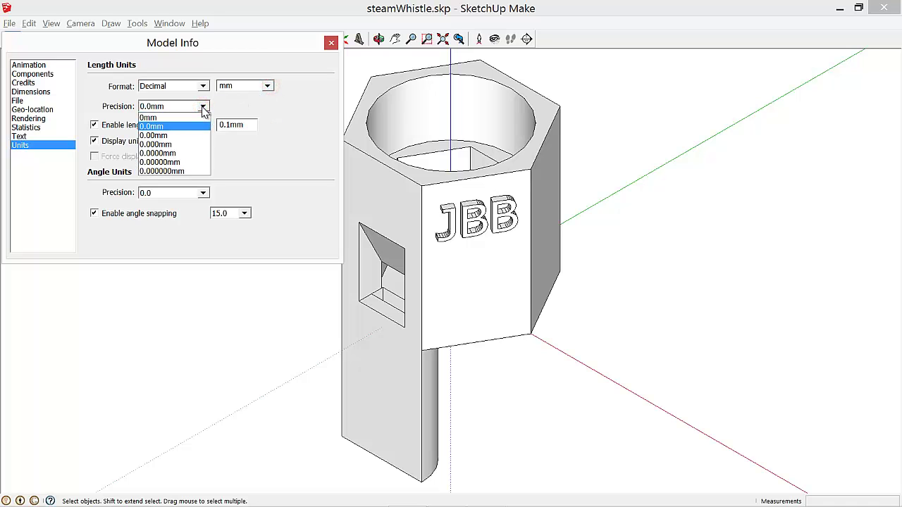
left_click(203, 108)
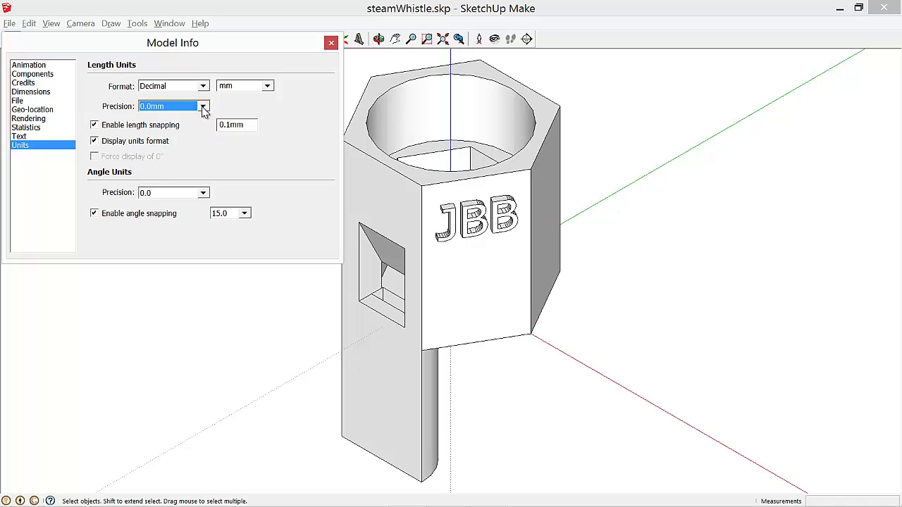
left_click(331, 43)
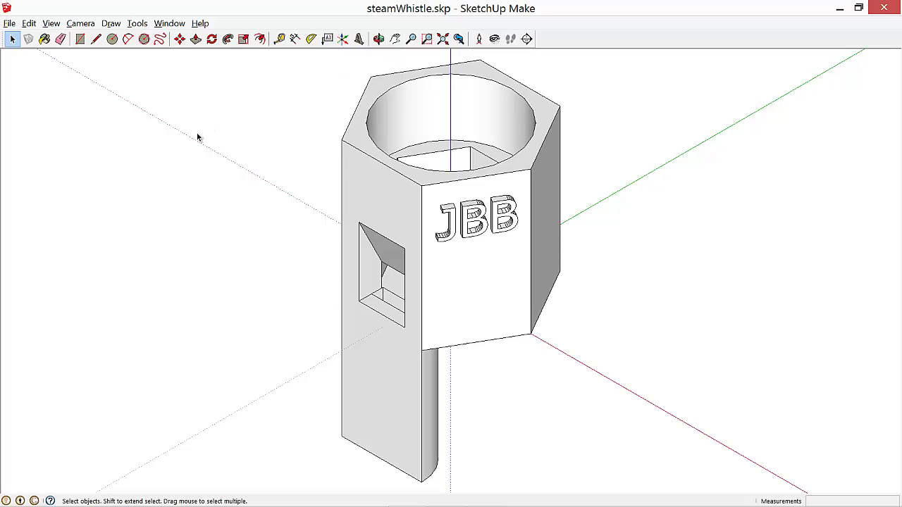
Enable the Views toolbar in addition to the Large Tool Set.
left_click(51, 24)
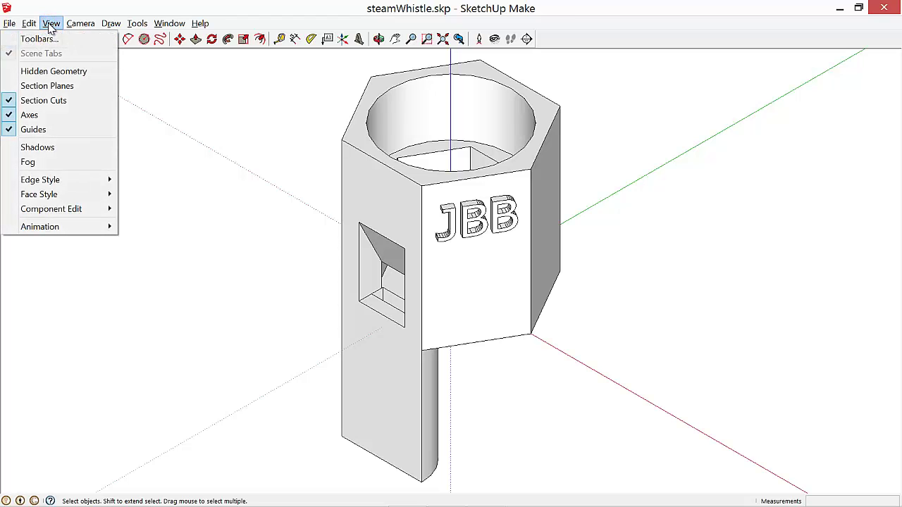
left_click(44, 38)
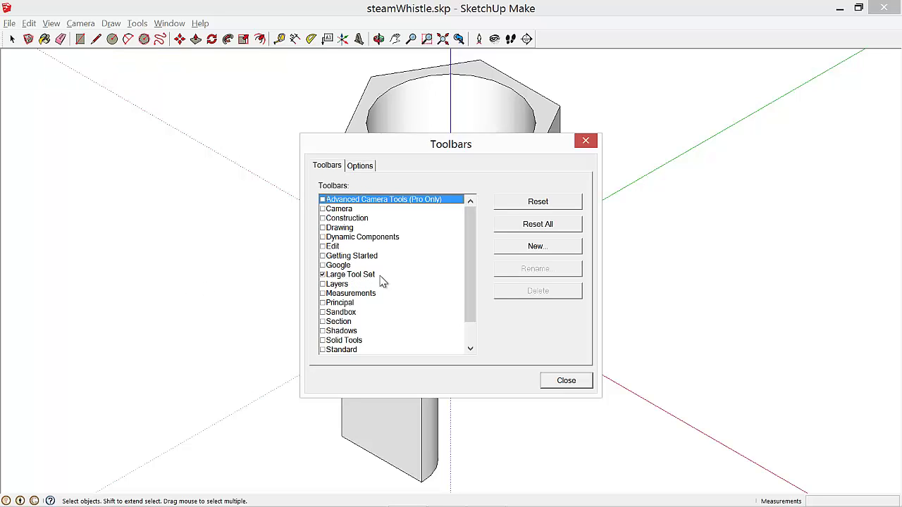
left_click_drag(471, 305, 469, 346)
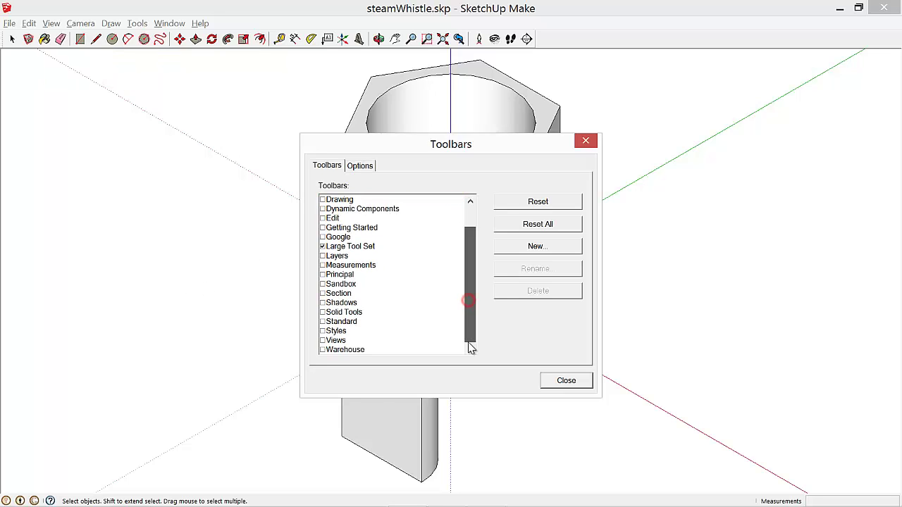
left_click(335, 341)
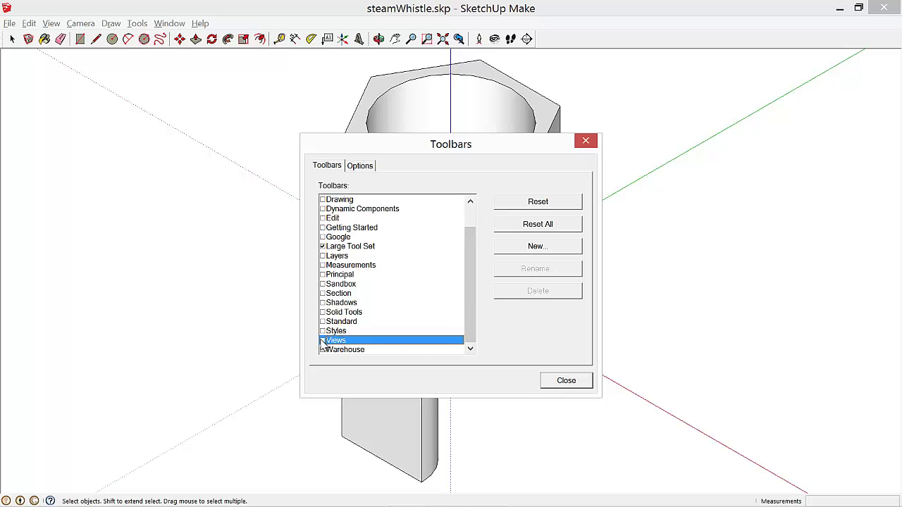
left_click(322, 341)
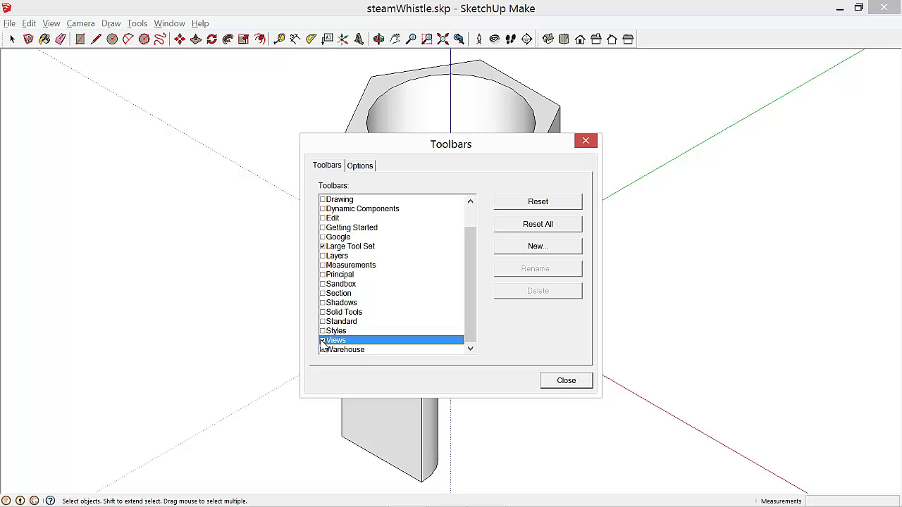
left_click(568, 380)
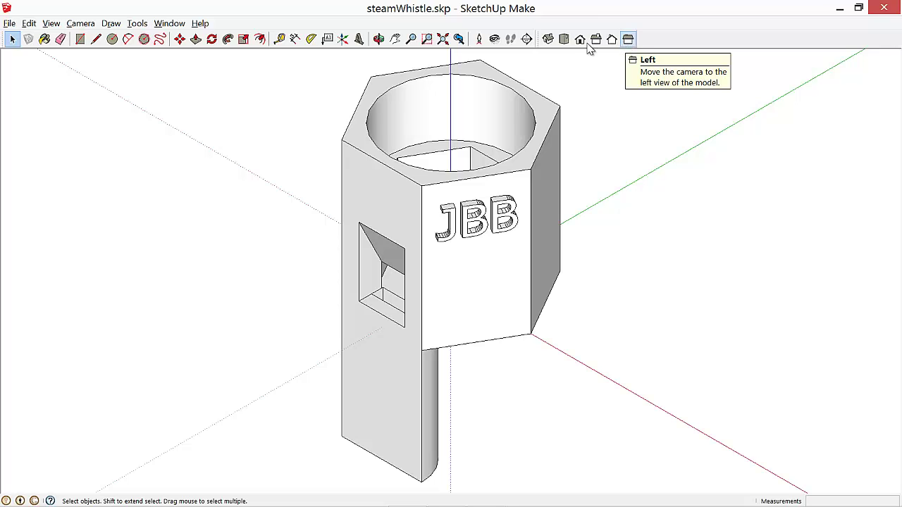
Look at the whistle in the standard Bottom and Front views and return to the Iso view.
left_click(82, 25)
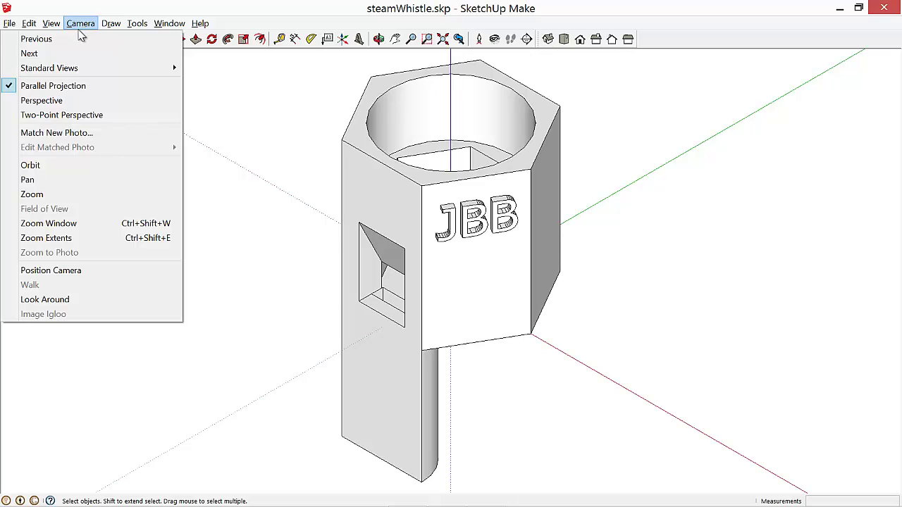
mouse_move(76, 68)
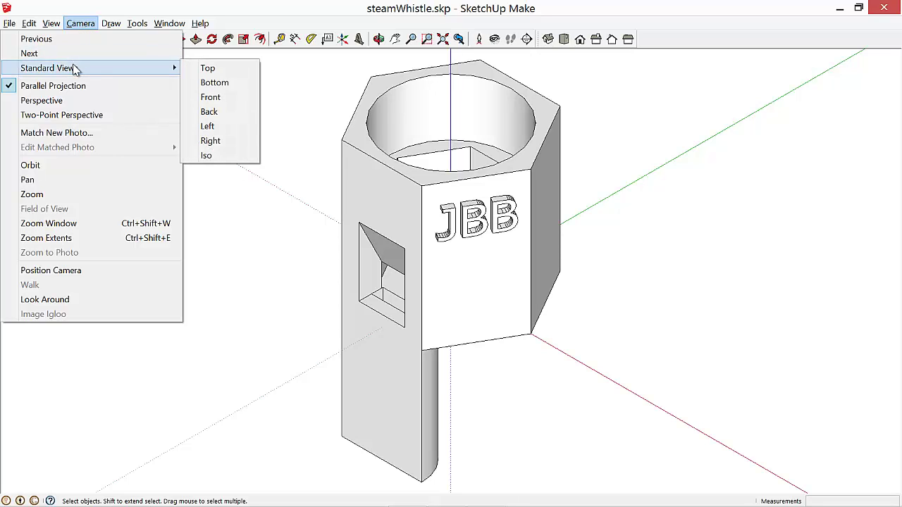
left_click(220, 83)
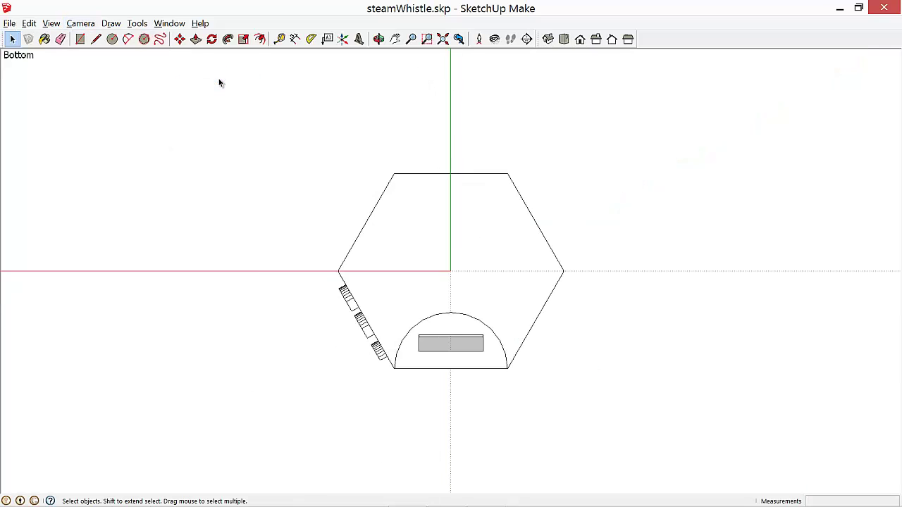
left_click(580, 39)
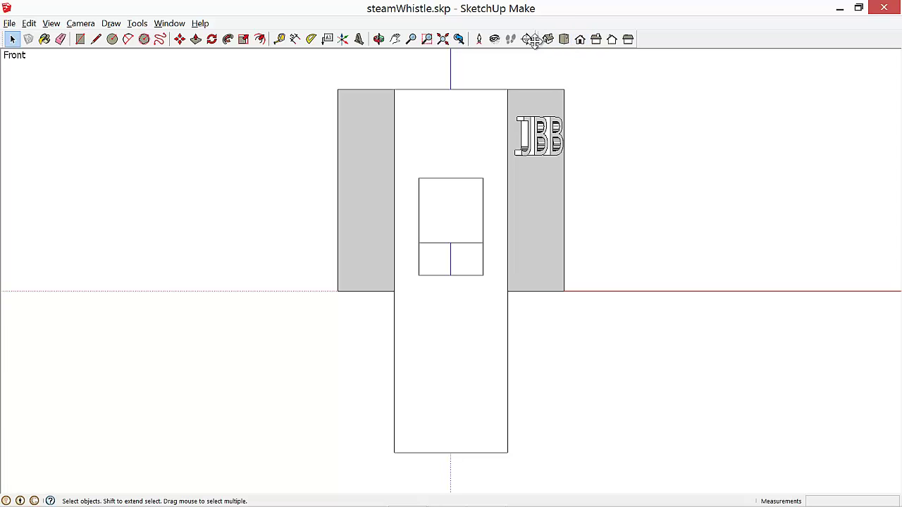
left_click(548, 38)
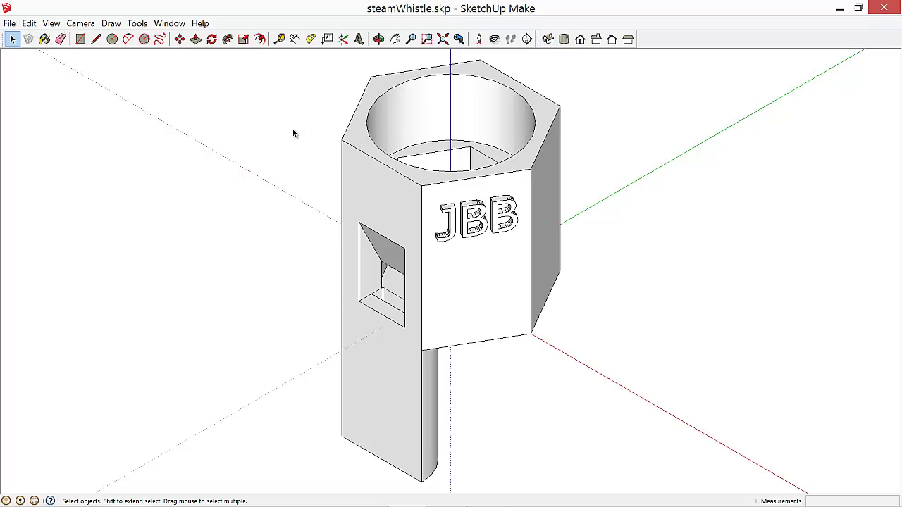
Dimension the height of the hexagonal body along the vertical edge between the lettered face and the shaded side face.
left_click(295, 40)
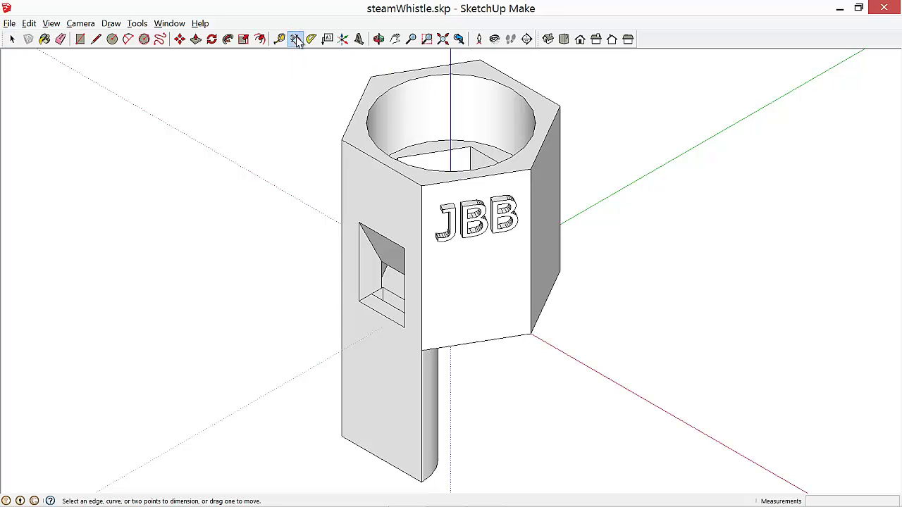
left_click(528, 170)
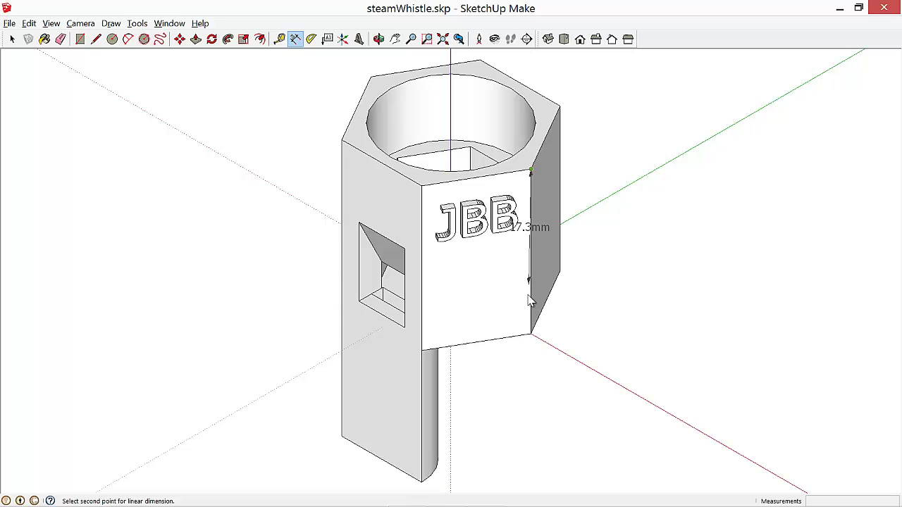
left_click(531, 335)
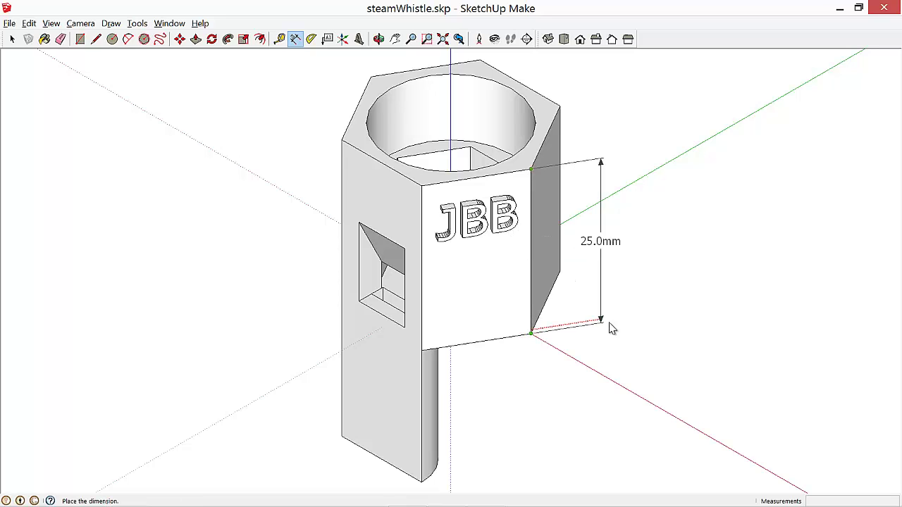
left_click(628, 329)
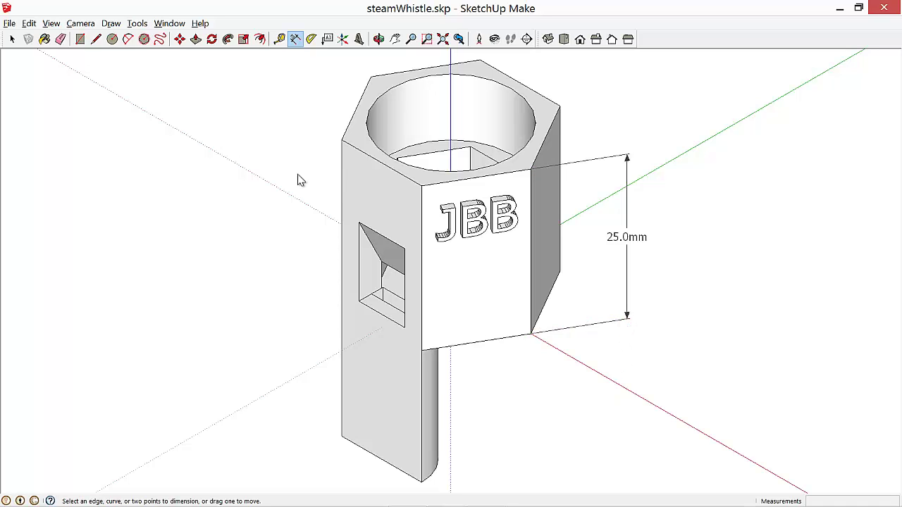
Dimension the top edge of the face with the rectangular opening, placing the dimension outside the body.
left_click(342, 142)
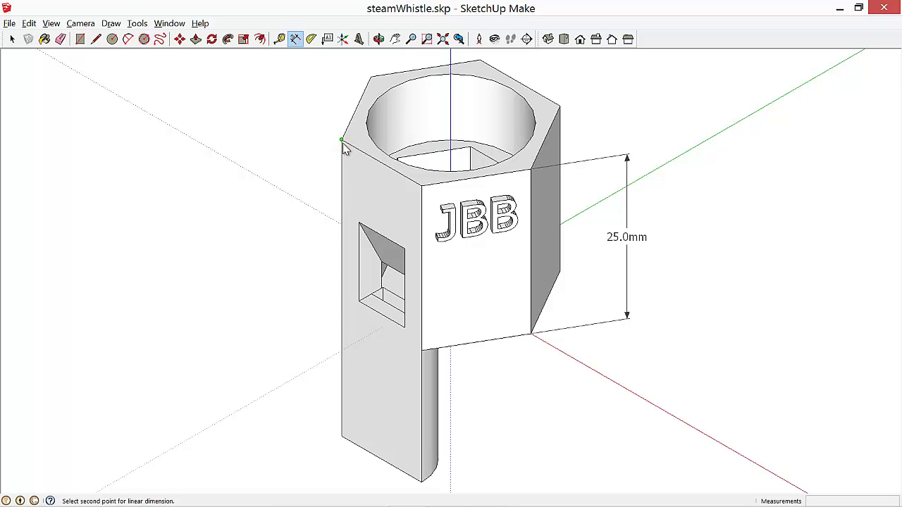
left_click(421, 186)
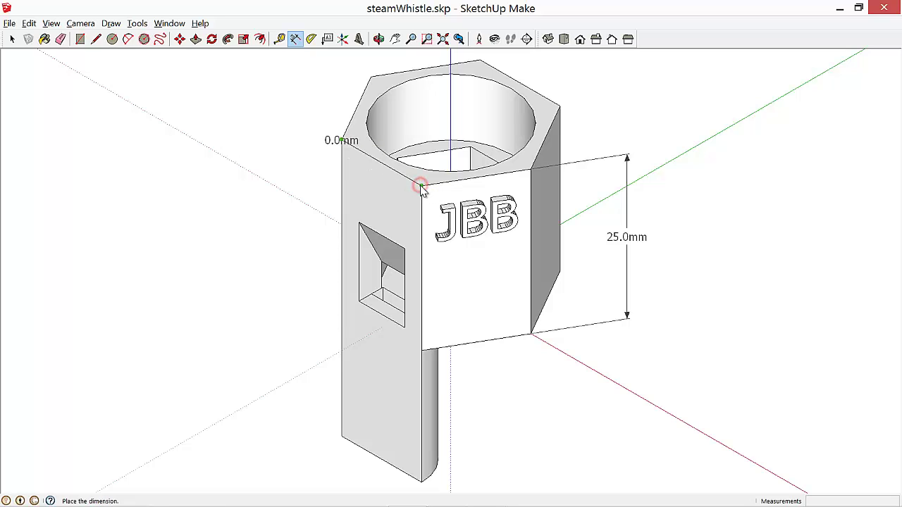
left_click(295, 286)
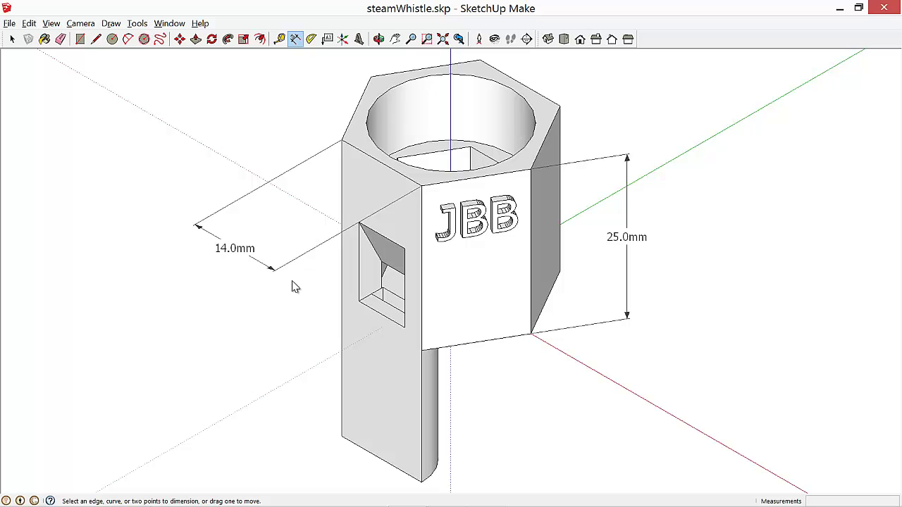
left_click(293, 284)
Delete both the top-edge width dimension and the body height dimension.
left_click(10, 40)
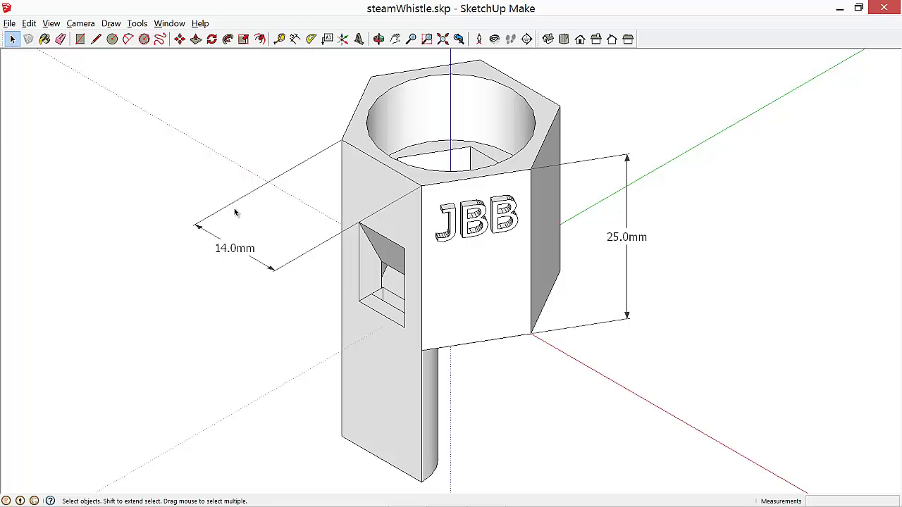
left_click(198, 228)
key("Delete")
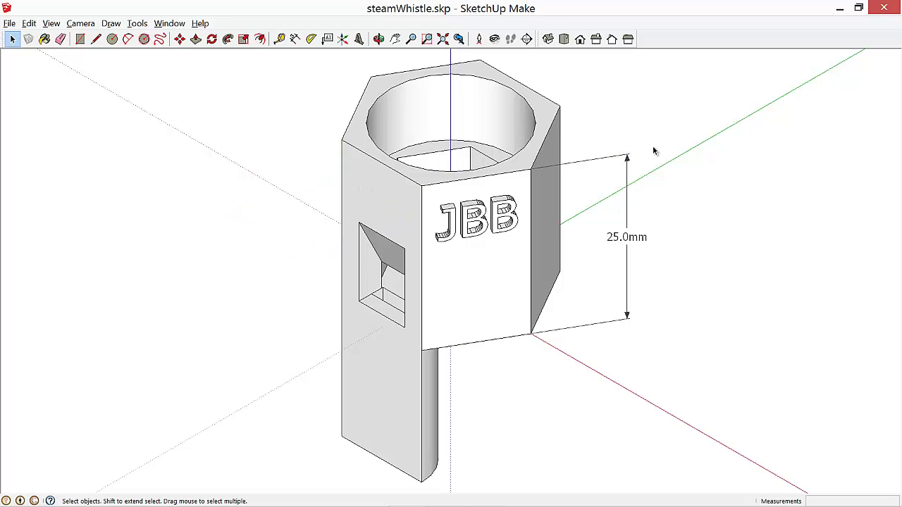
left_click(627, 161)
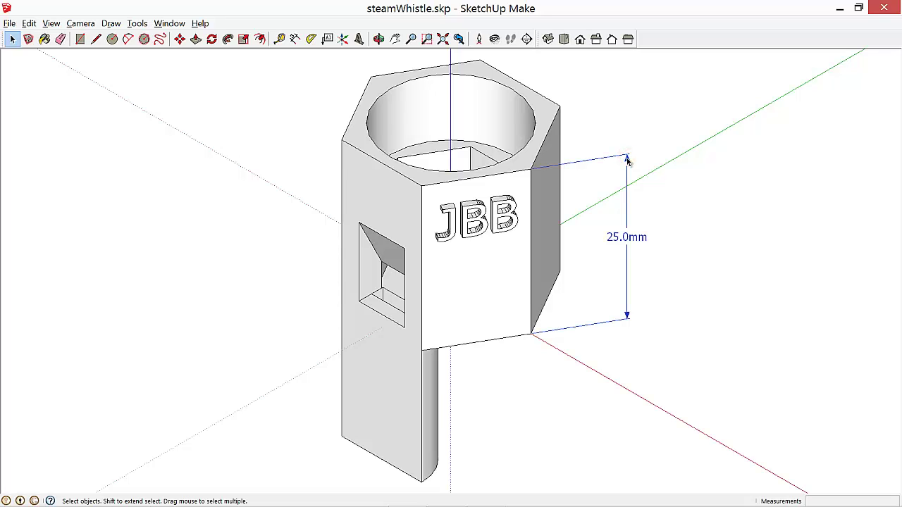
key("Delete")
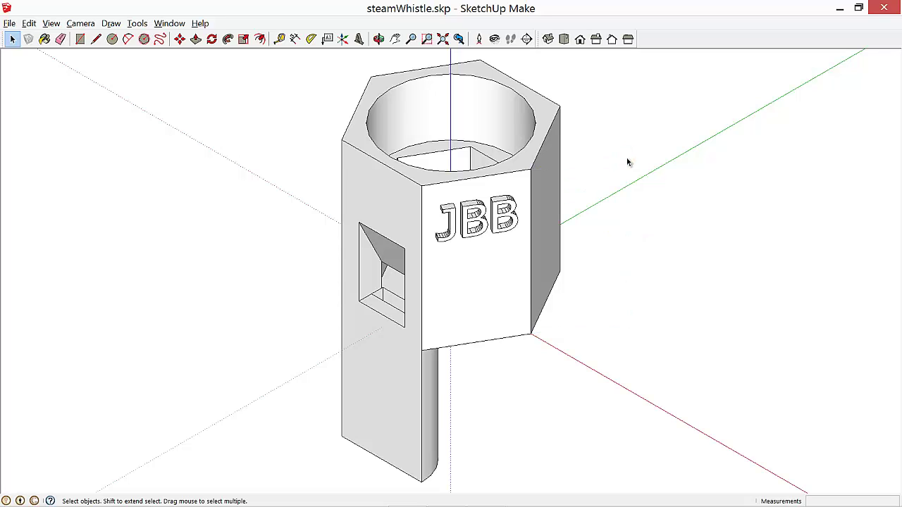
Inspect the whistle in the standard Right view and orbit around to look down into its open top.
left_click(596, 41)
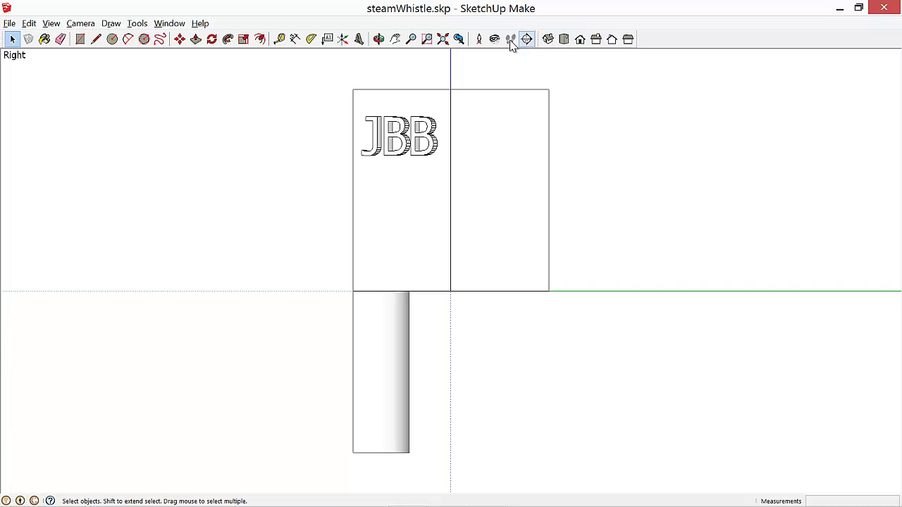
left_click(378, 39)
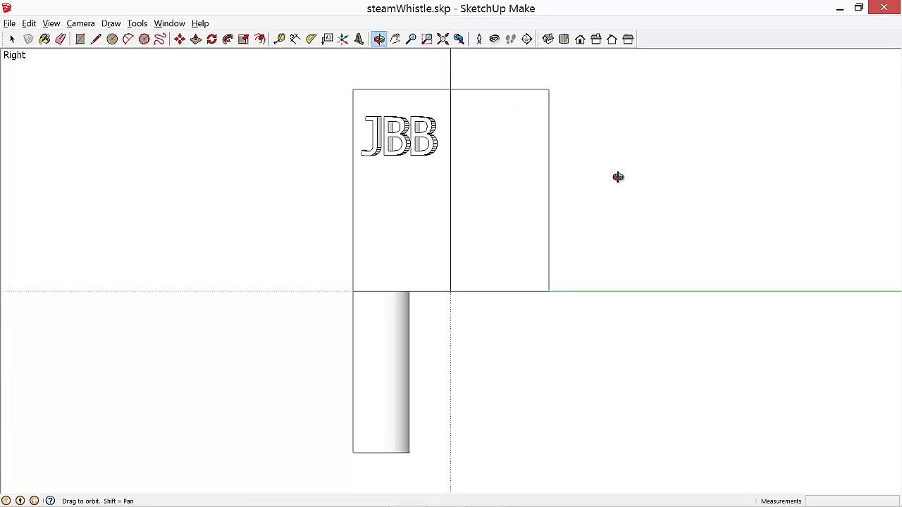
left_click_drag(439, 238, 608, 400)
left_click_drag(336, 305, 562, 423)
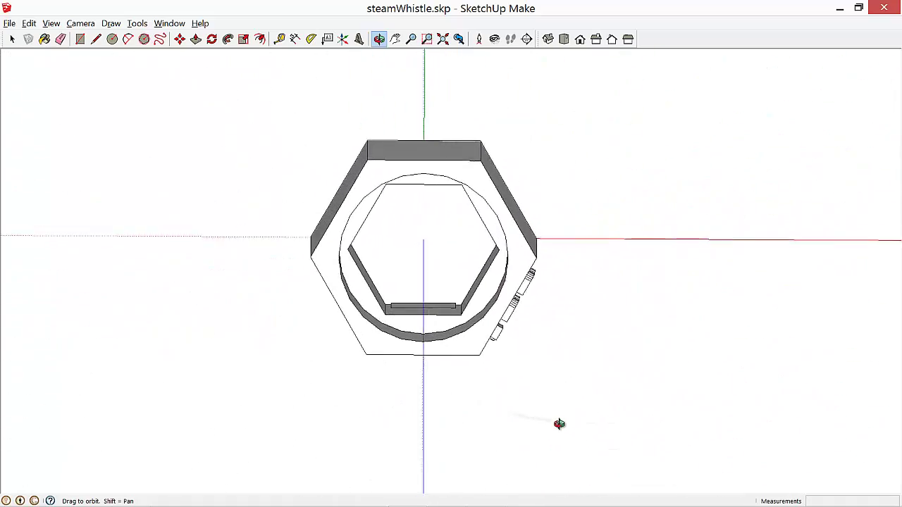
Place a section plane on the blank hexagon side face adjoining the lettered face.
left_click_drag(455, 411, 354, 322)
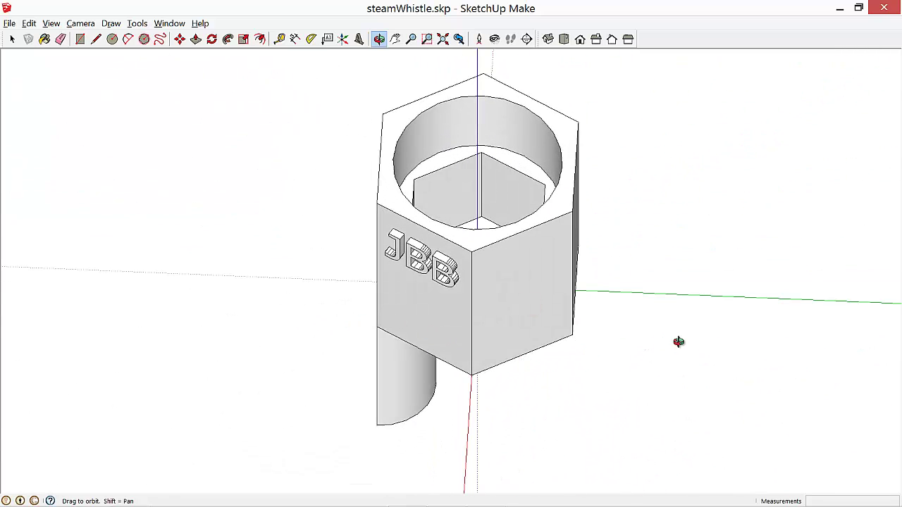
left_click_drag(678, 341, 452, 240)
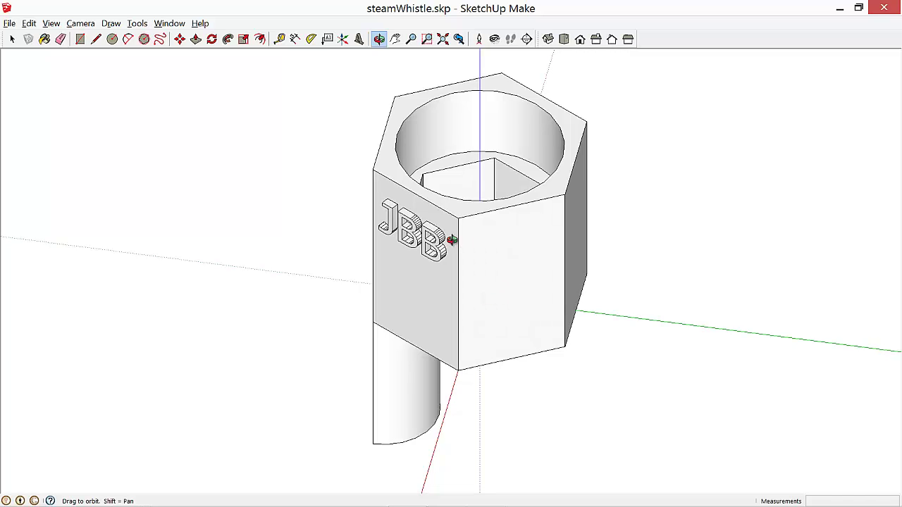
scroll(451, 240, "down", 3)
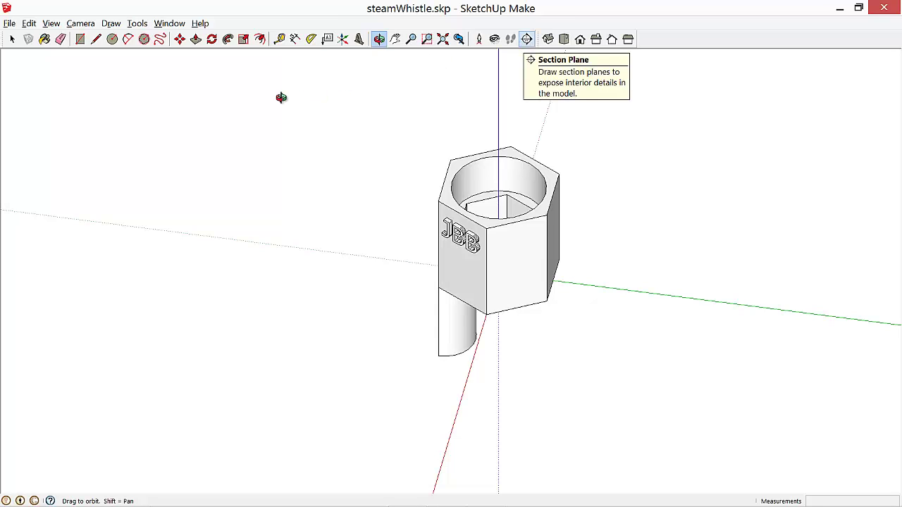
left_click(136, 23)
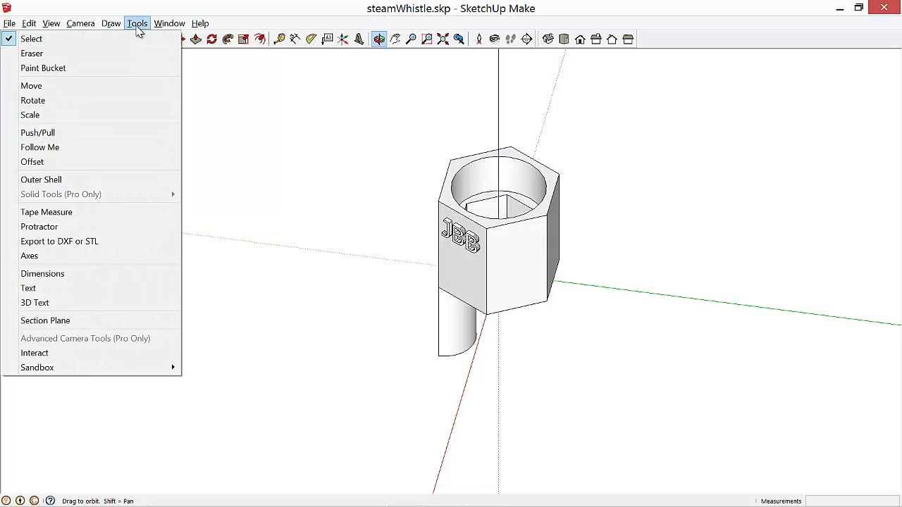
left_click(90, 321)
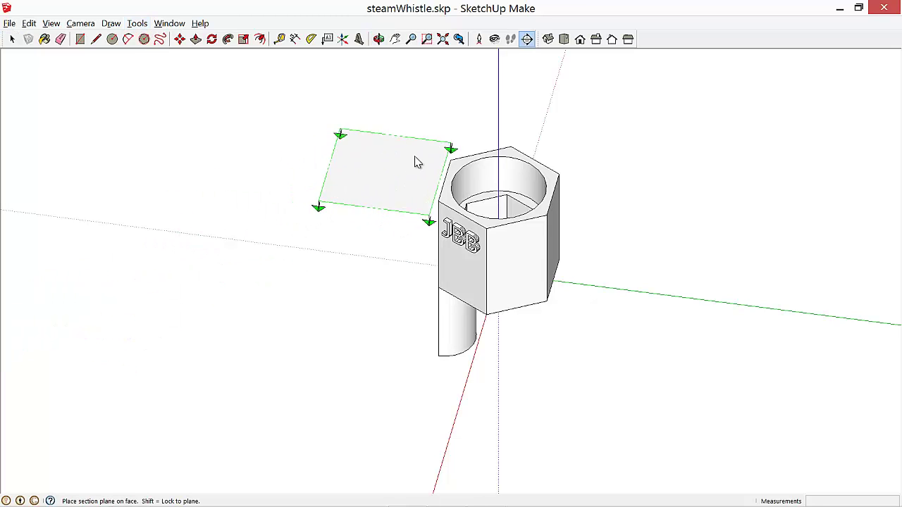
left_click(518, 279)
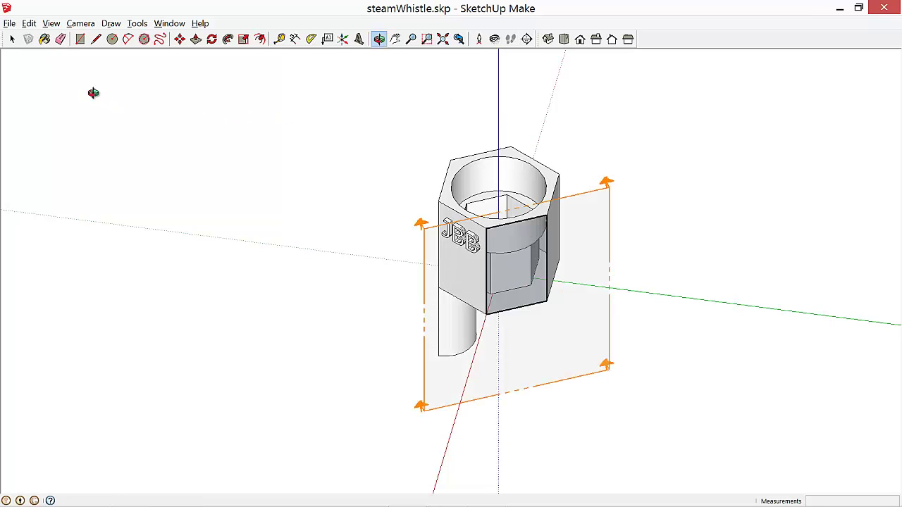
Move the section plane about 14.7 mm inward so it cuts through the whistle body and the stem.
left_click(12, 39)
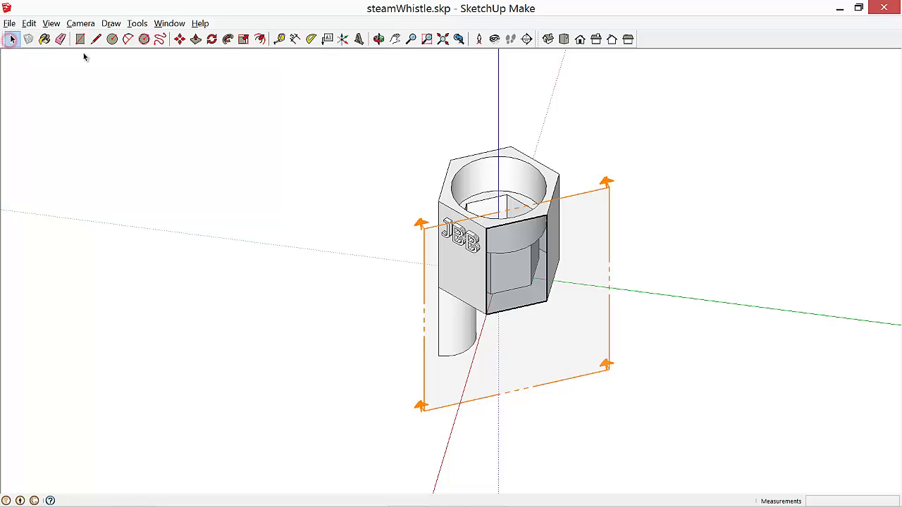
left_click(607, 189)
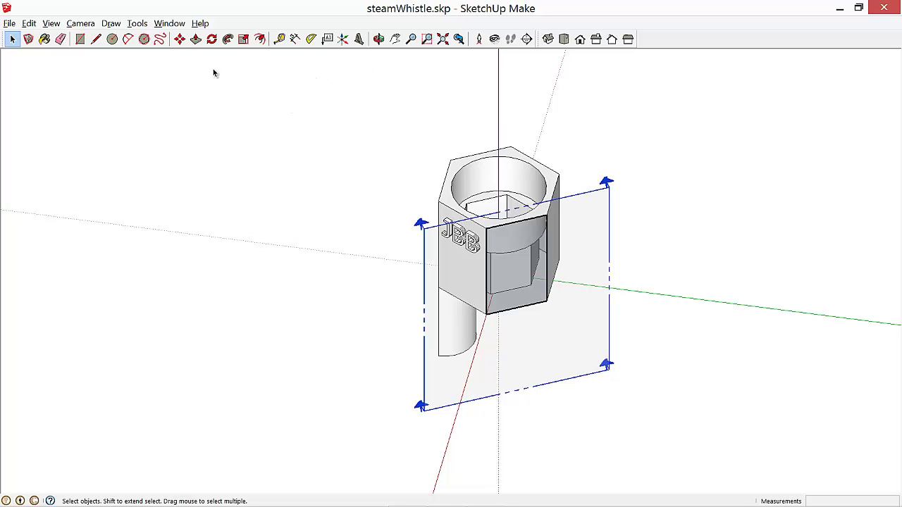
left_click(179, 39)
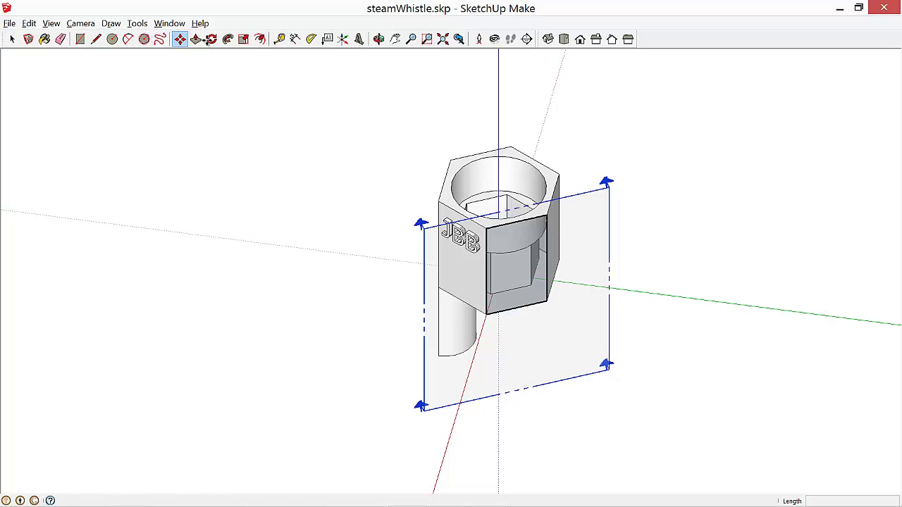
left_click(587, 192)
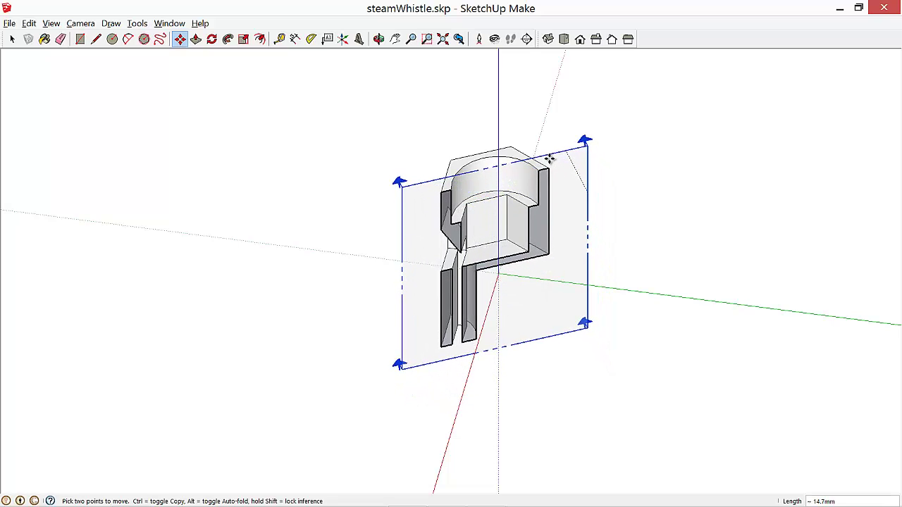
left_click(549, 160)
Inspect the cut interior of the whistle from the opposite side, and delete the section plane.
left_click(379, 40)
left_click_drag(458, 412, 729, 270)
left_click_drag(634, 247, 396, 282)
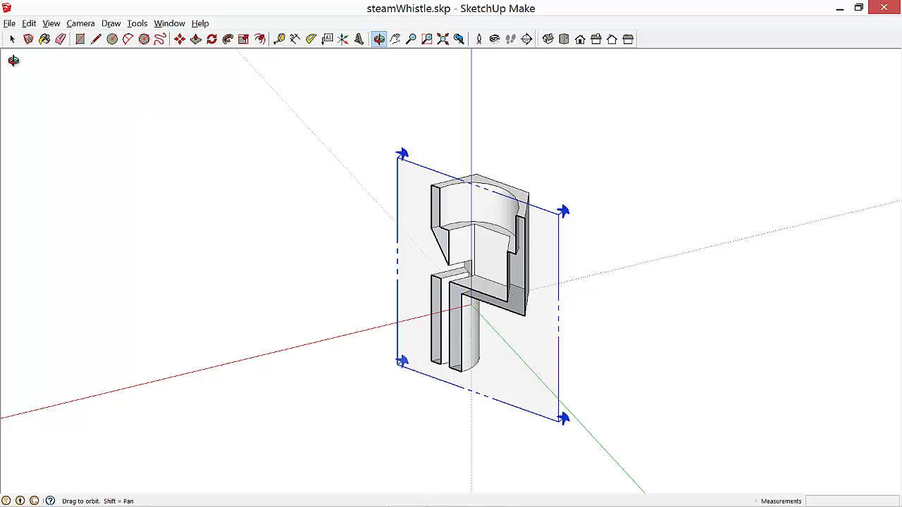
left_click(12, 39)
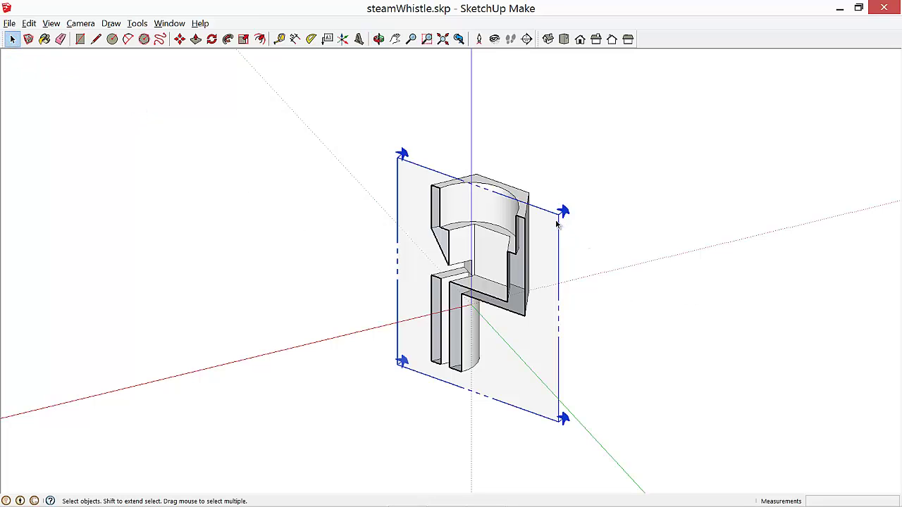
key("Delete")
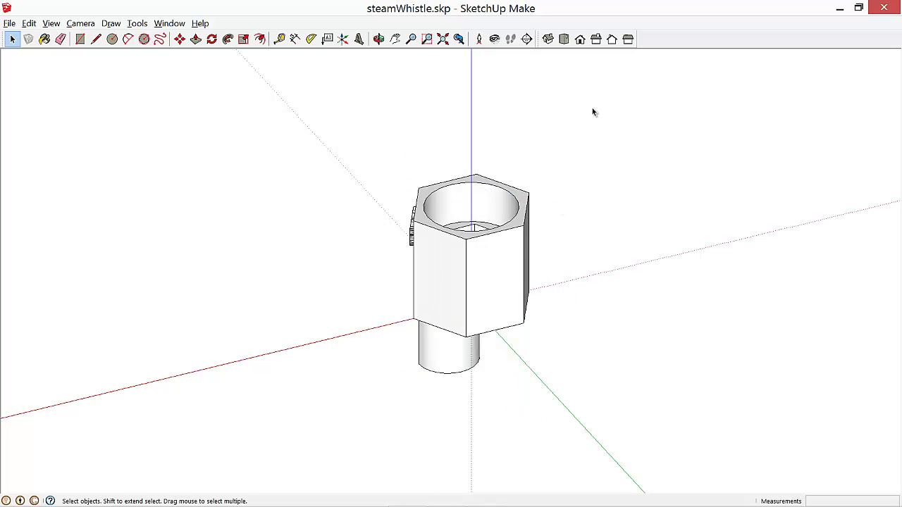
In the standard Right view, place a vertical section plane through the whistle's centre and examine the air channel and slanted lip.
left_click(596, 39)
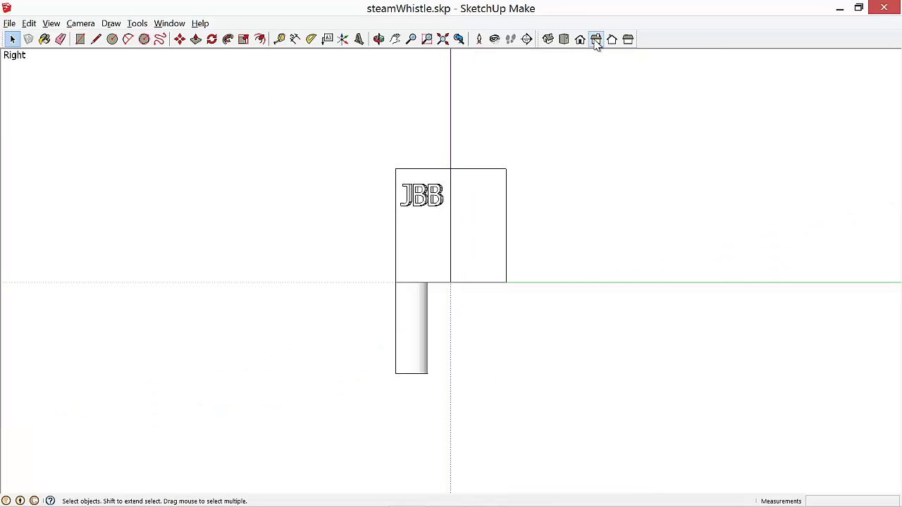
left_click(526, 39)
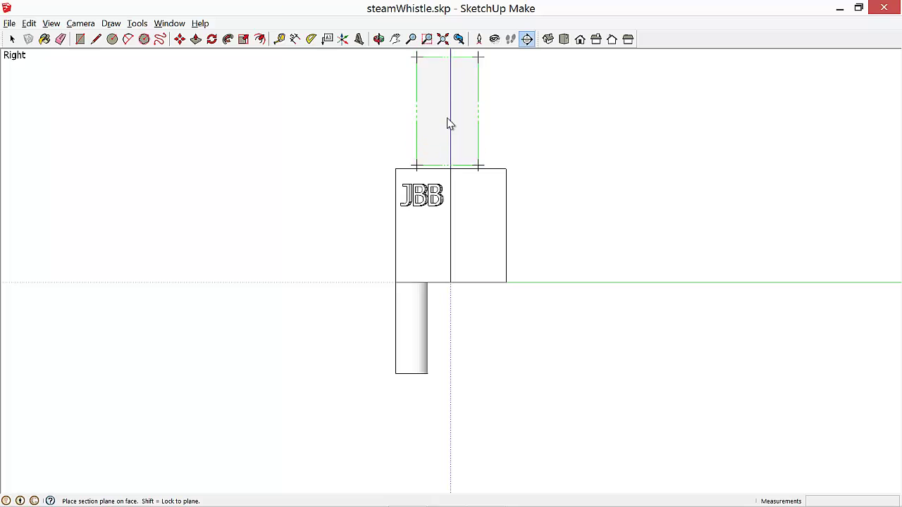
left_click(446, 124)
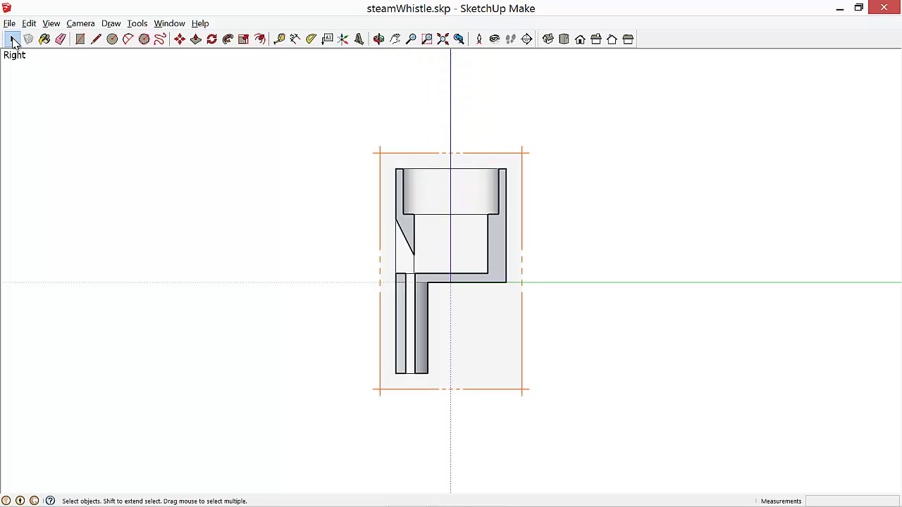
left_click(12, 40)
key("shift+z")
scroll(115, 170, "up", 4)
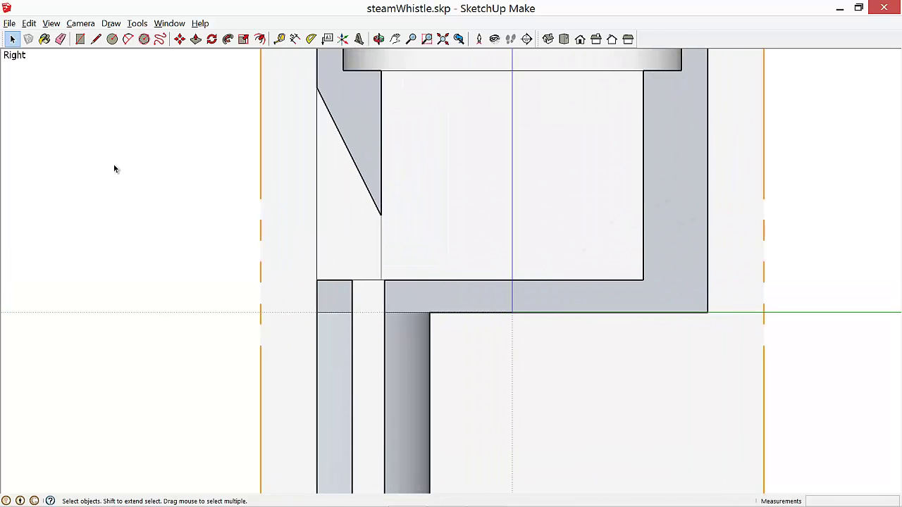
scroll(115, 169, "up", 2)
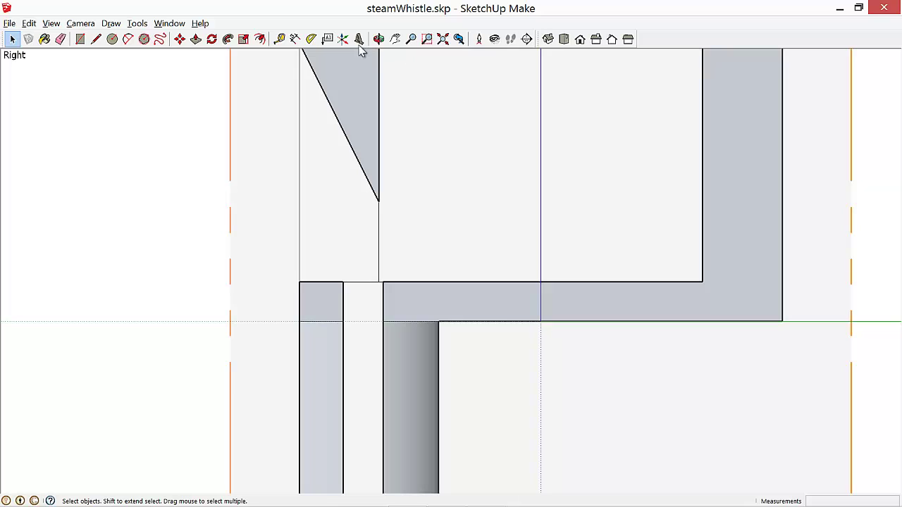
Dimension the horizontal offset between the edge below the slanted lip's tip and the inner edge of the air channel.
left_click(295, 40)
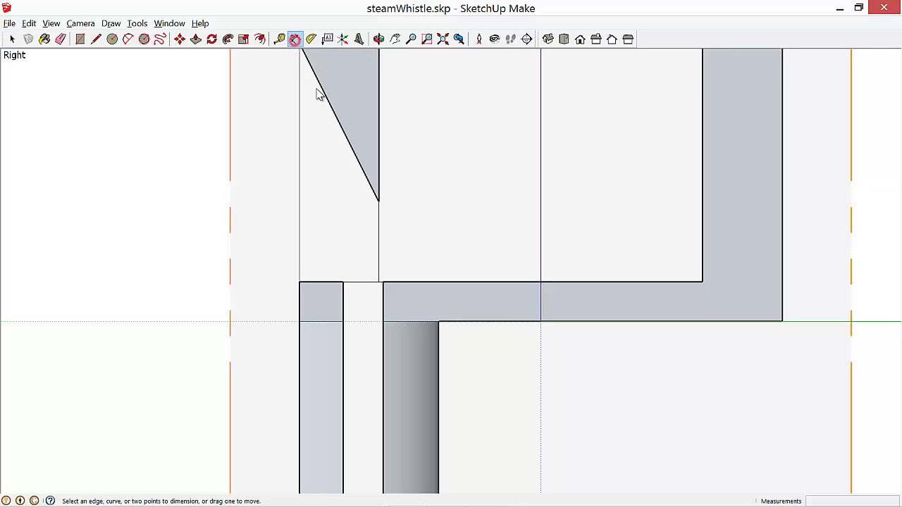
left_click(379, 284)
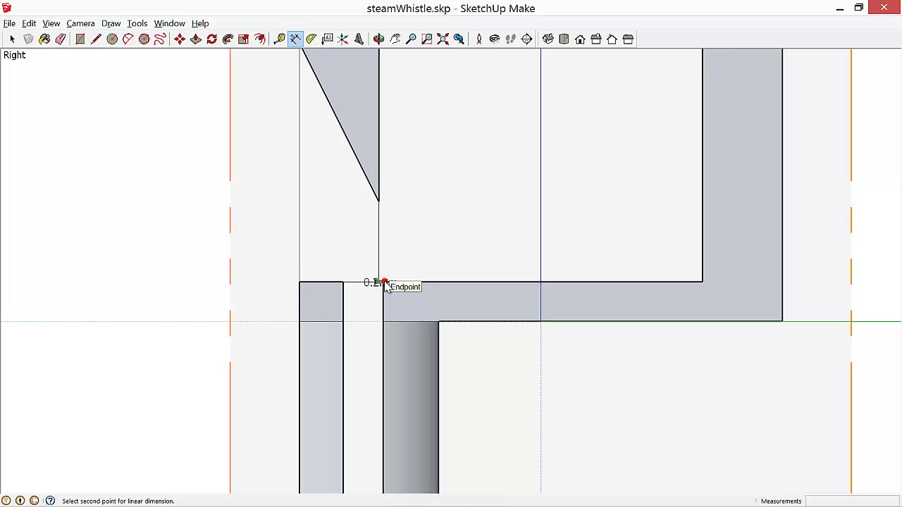
left_click(384, 282)
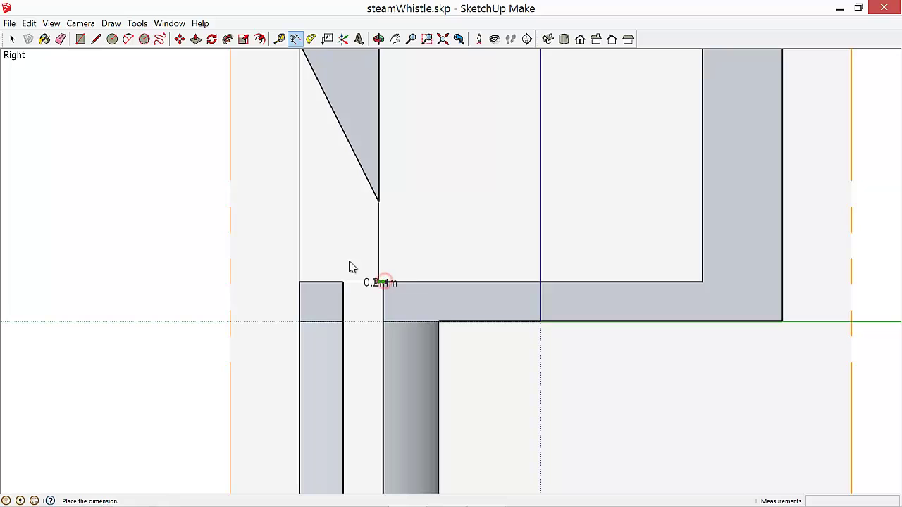
left_click(132, 131)
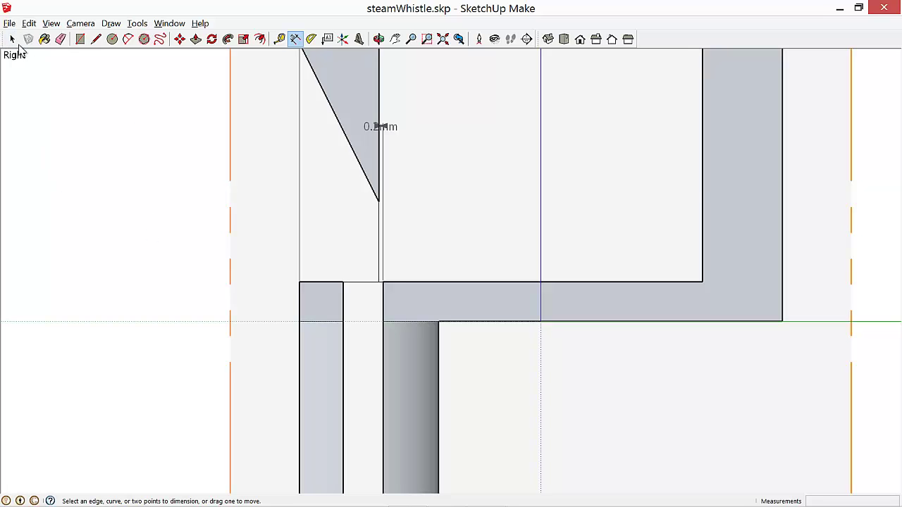
Delete the offset dimension and the section plane to restore the uncut whistle.
left_click(12, 39)
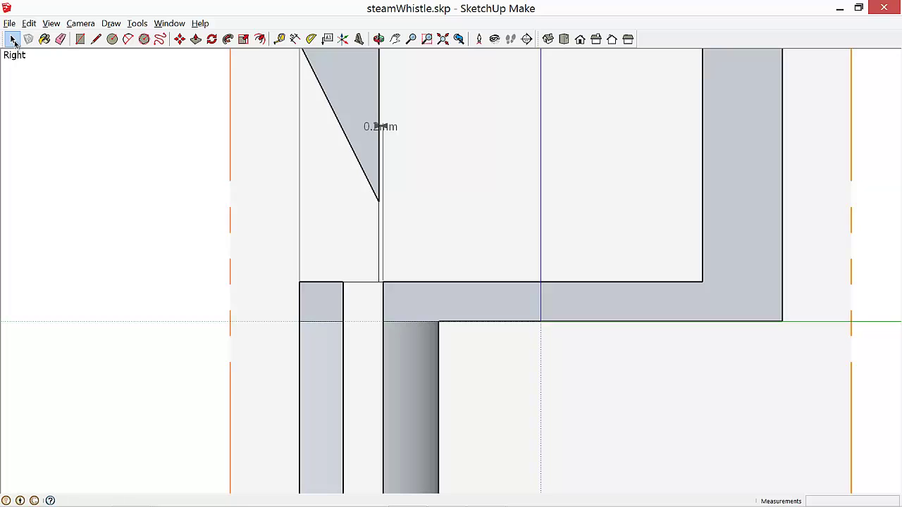
left_click(392, 128)
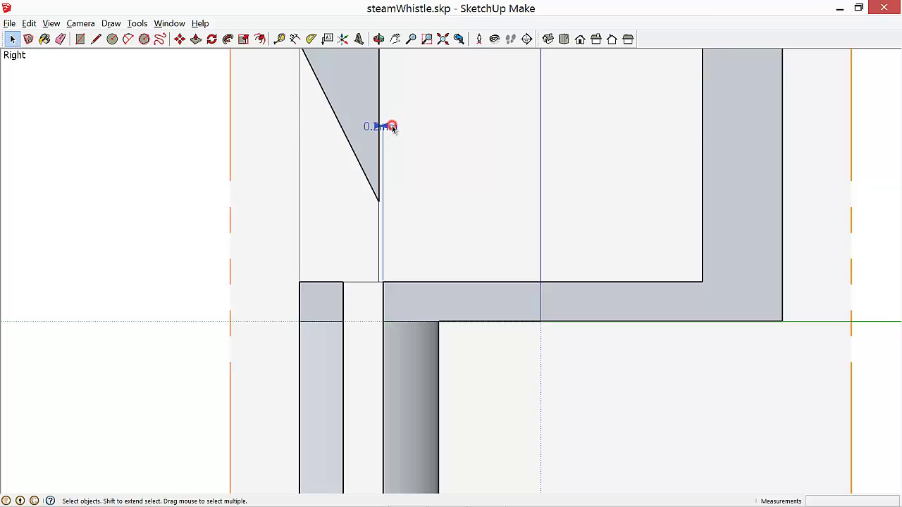
key("Delete")
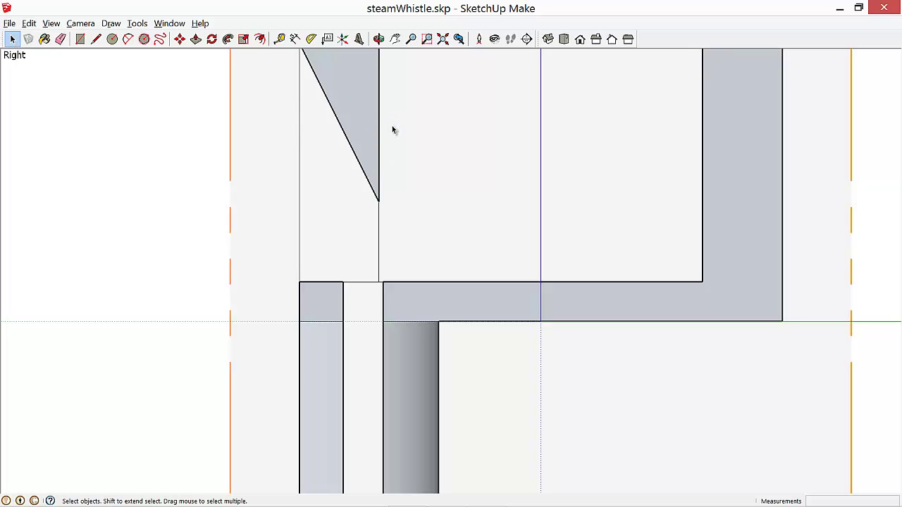
scroll(392, 129, "down", 2)
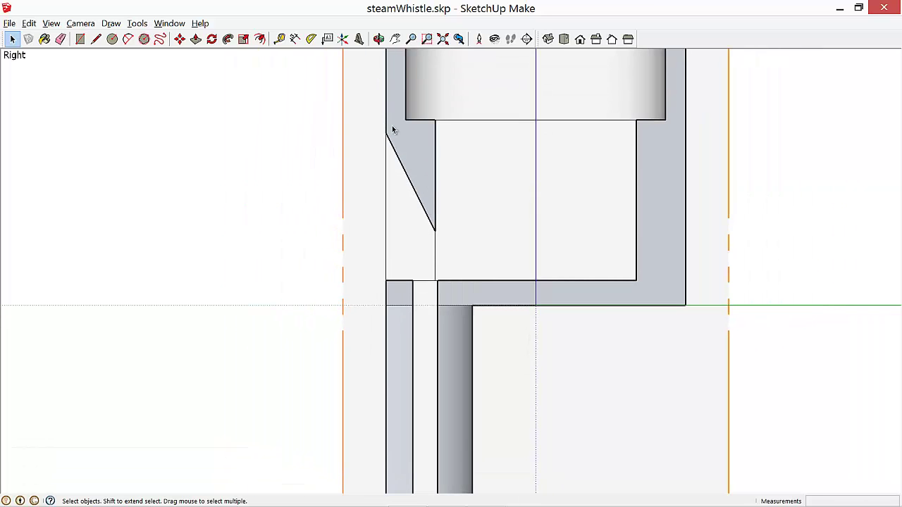
scroll(392, 130, "down", 3)
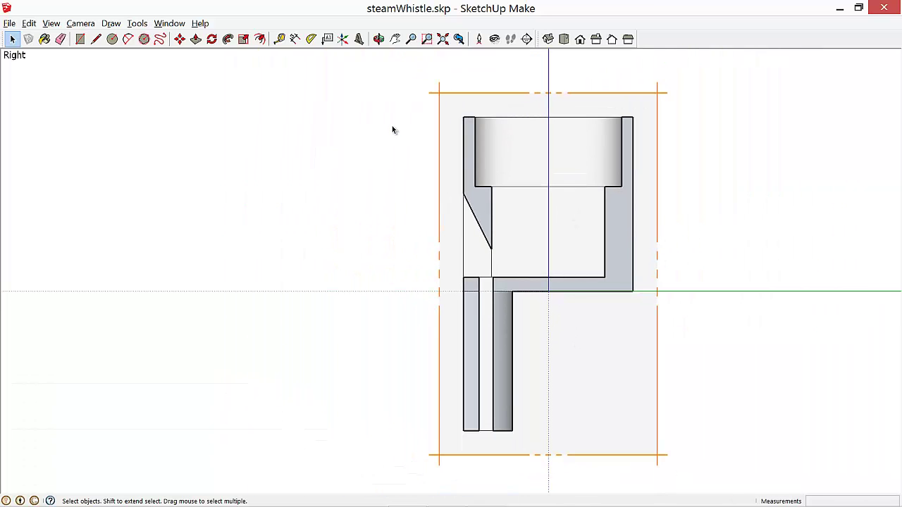
left_click(660, 98)
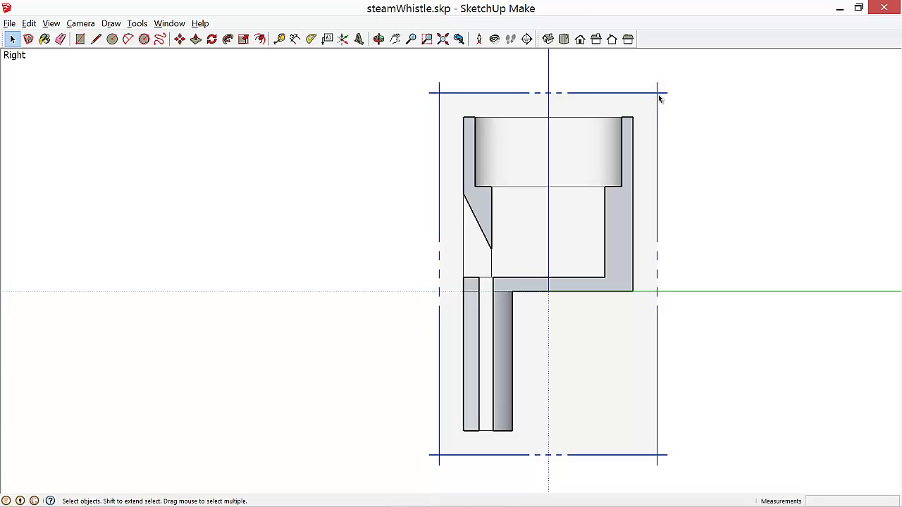
key("Delete")
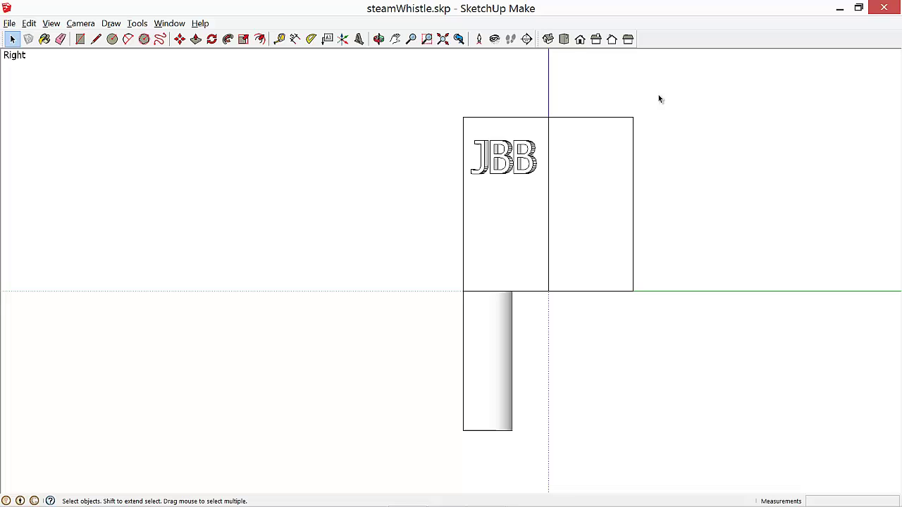
Inspect the whistle in the standard Front, Iso and Bottom views.
left_click(579, 40)
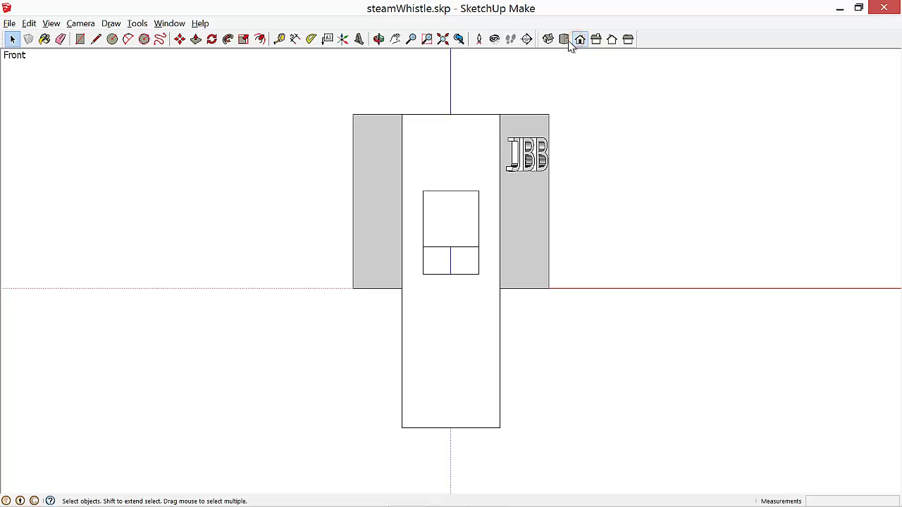
left_click(548, 40)
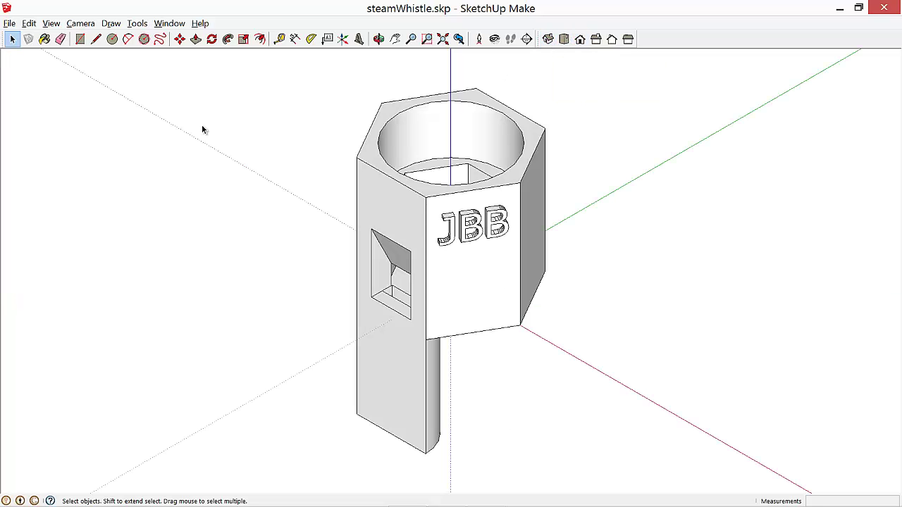
left_click(52, 24)
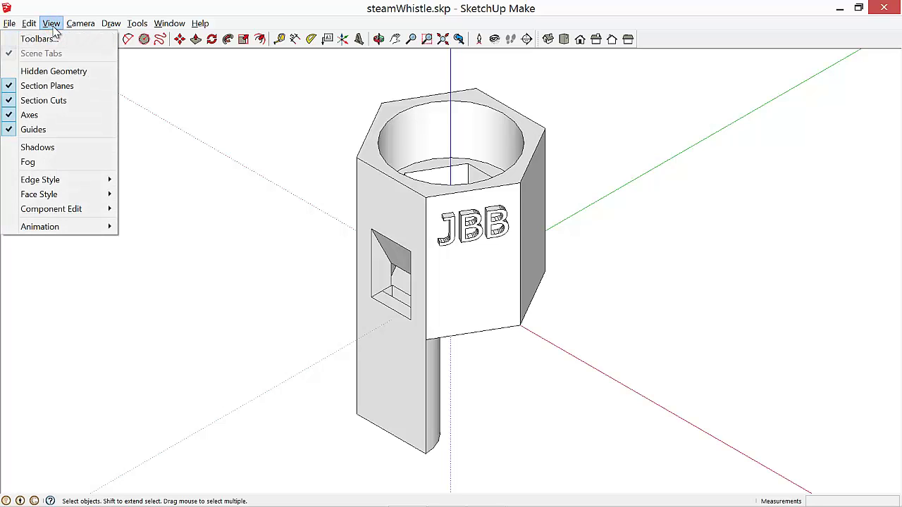
mouse_move(81, 24)
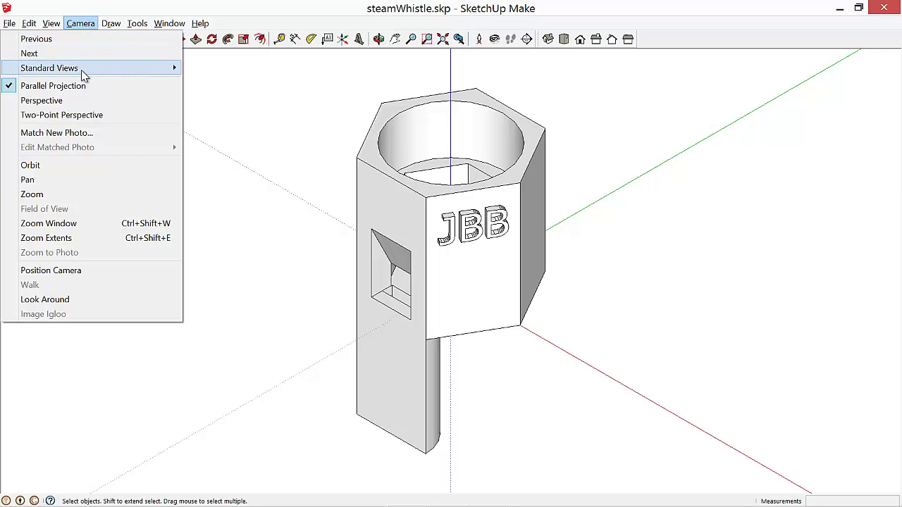
mouse_move(125, 75)
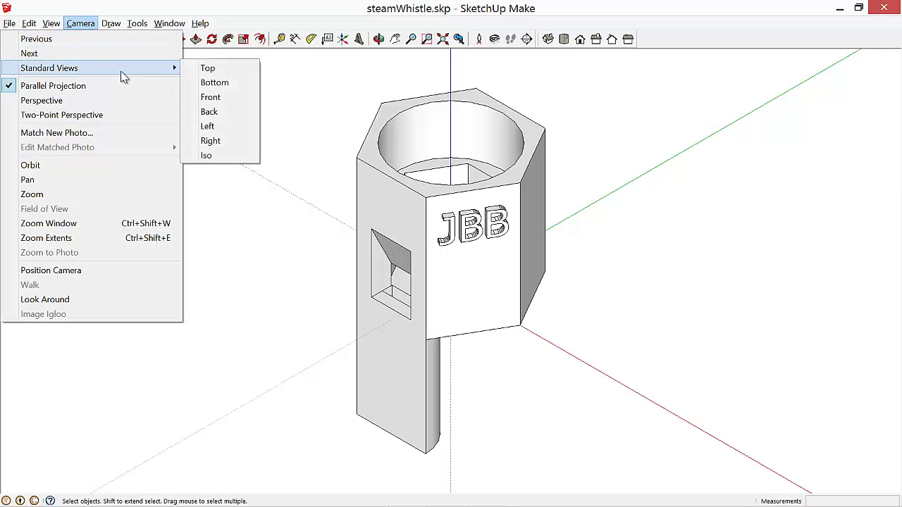
left_click(219, 84)
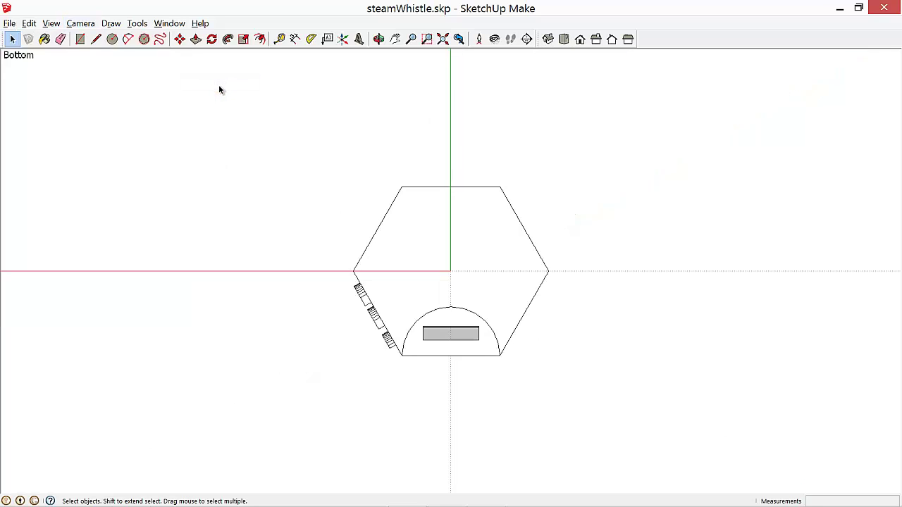
Dimension the distance from the midpoint of the rectangular air slot's lower edge to the hexagon's bottom edge, placing the dimension outside the outline.
key("shift+z")
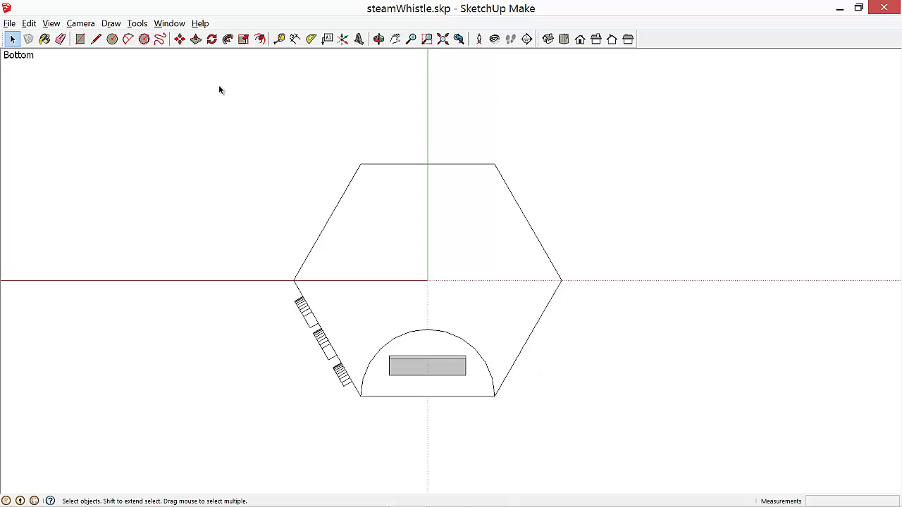
key("shift+z")
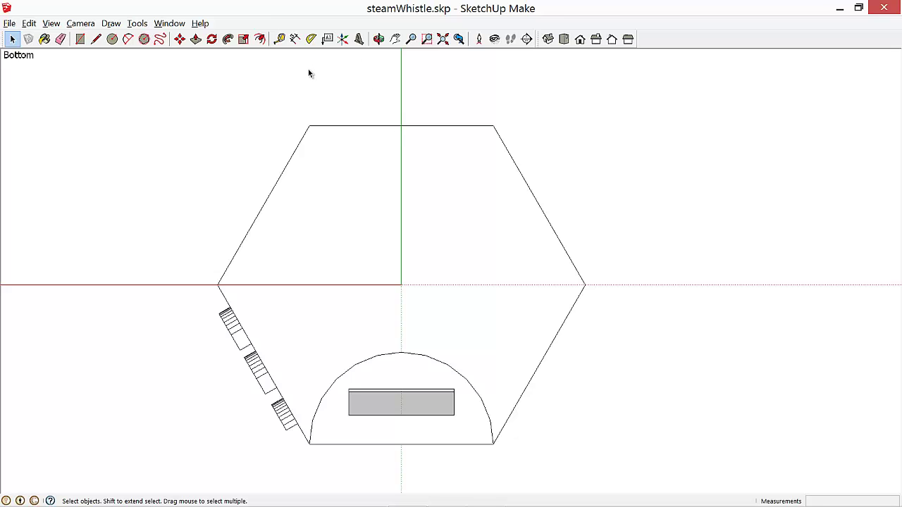
left_click(296, 40)
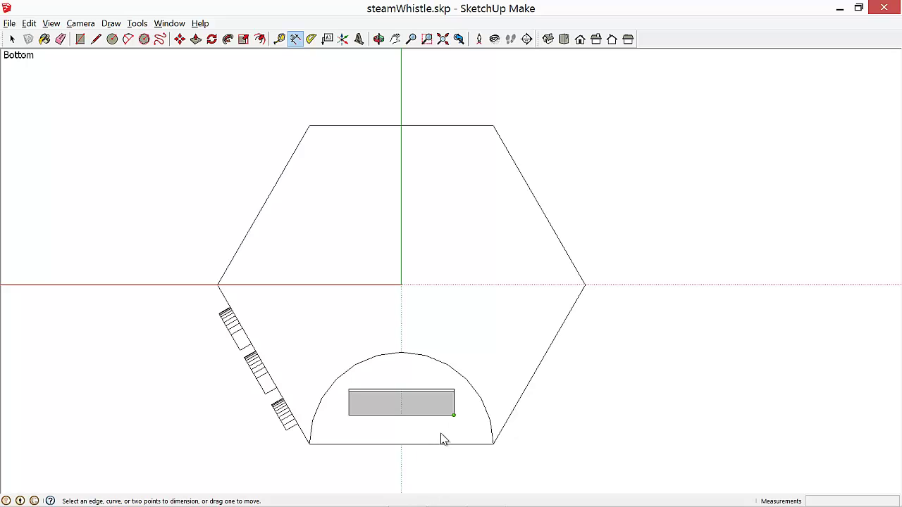
left_click(402, 415)
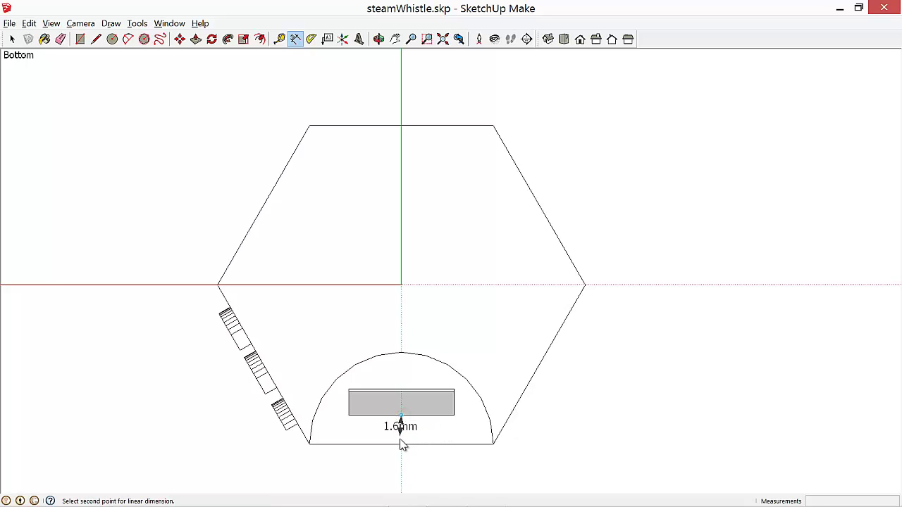
left_click(401, 445)
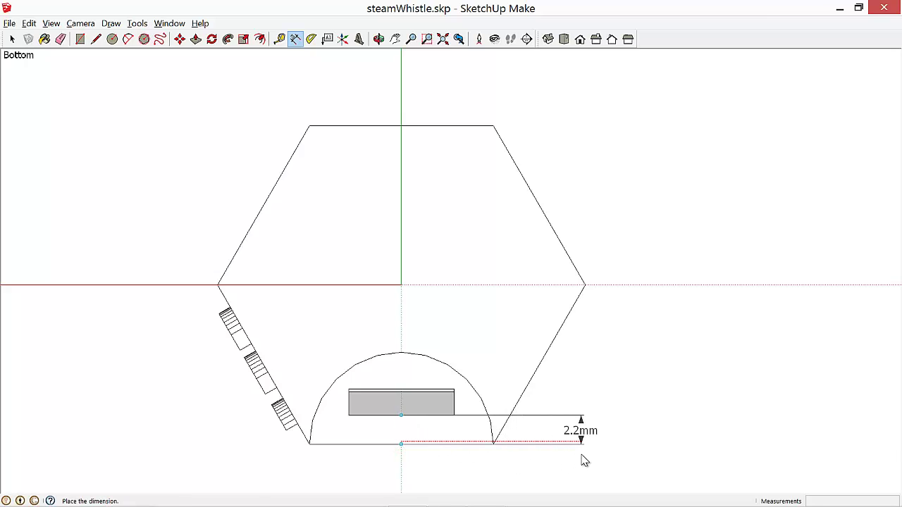
left_click(582, 460)
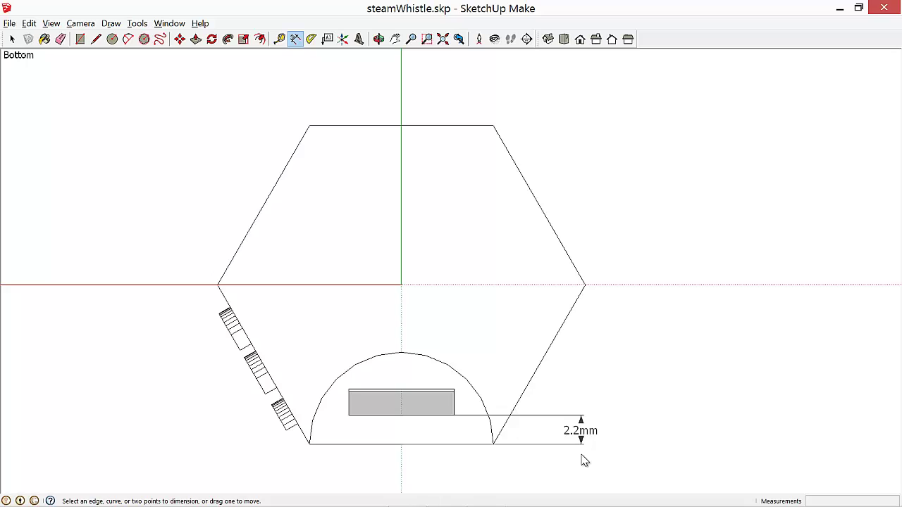